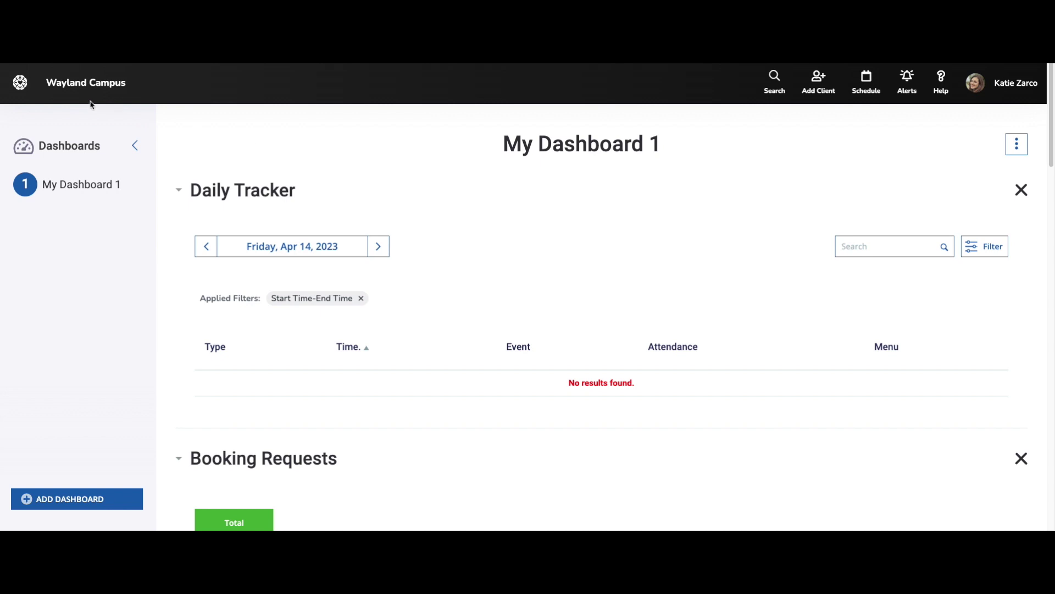
Step: Open the Zapier integration page from the business setup area
{"action": "left_click", "coordinate": [22, 84]}
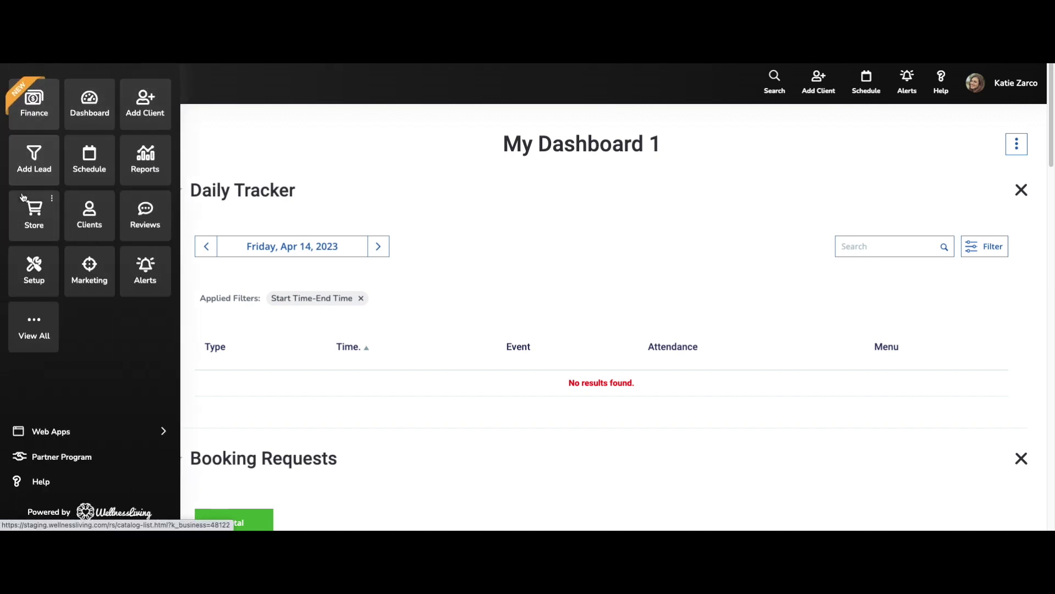
{"action": "left_click", "coordinate": [36, 265]}
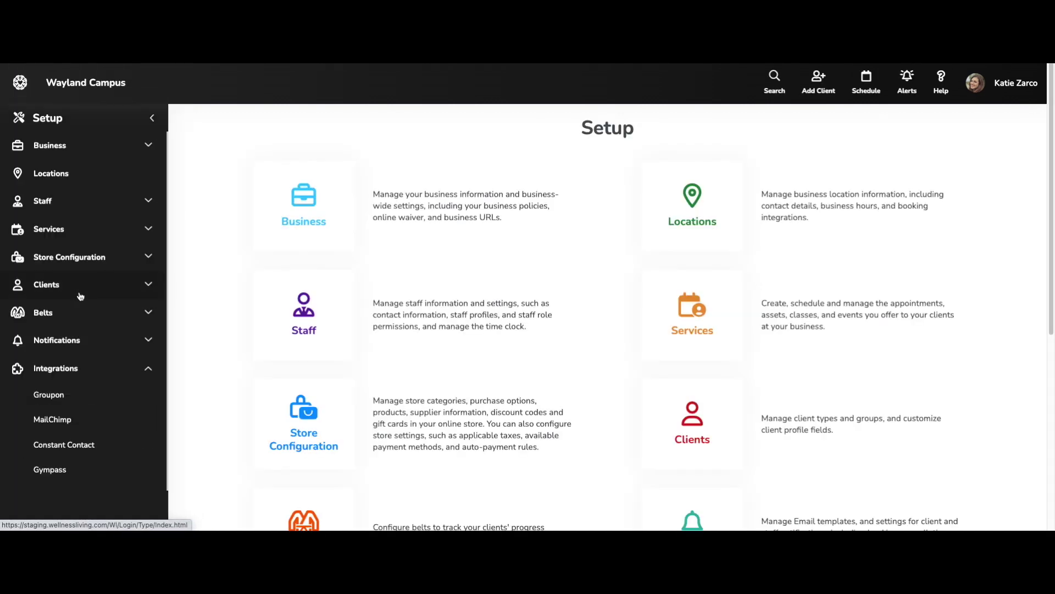
{"action": "scroll", "coordinate": [78, 293], "scroll_direction": "down", "scroll_amount": 2}
{"action": "scroll", "coordinate": [79, 361], "scroll_direction": "down", "scroll_amount": 1}
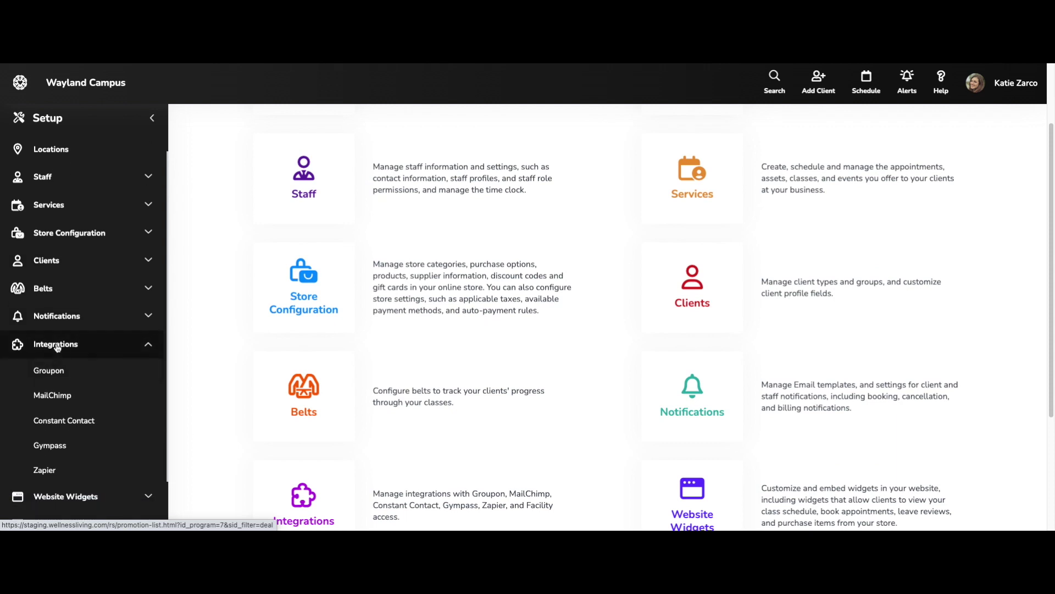
{"action": "left_click", "coordinate": [61, 464]}
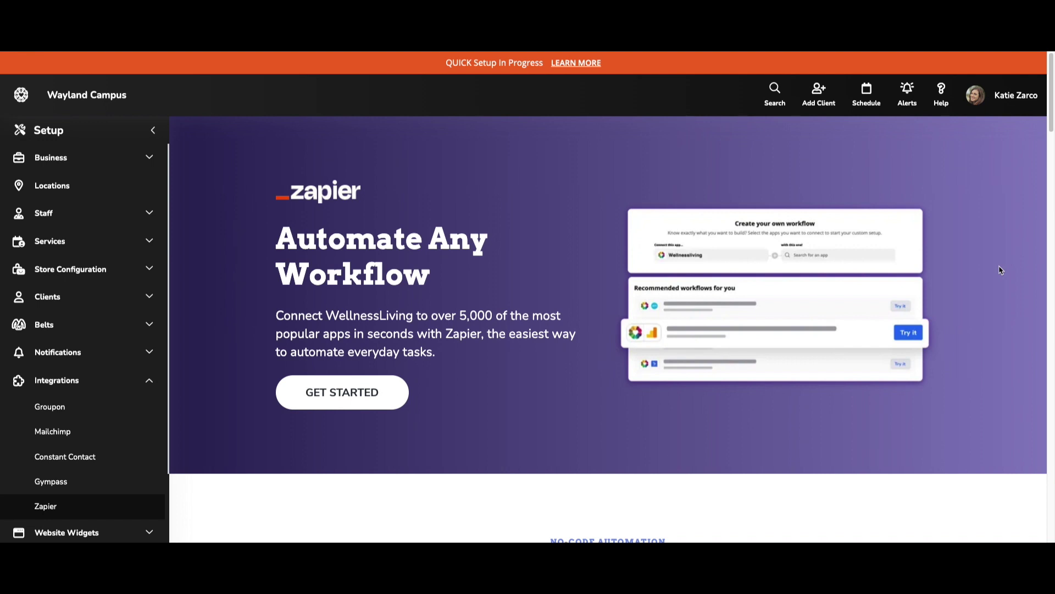
Step: Read through the Zapier integration page, covering triggers and actions, lead management, connected applications, setup steps and pricing
{"action": "scroll", "coordinate": [990, 271], "scroll_direction": "down", "scroll_amount": 1}
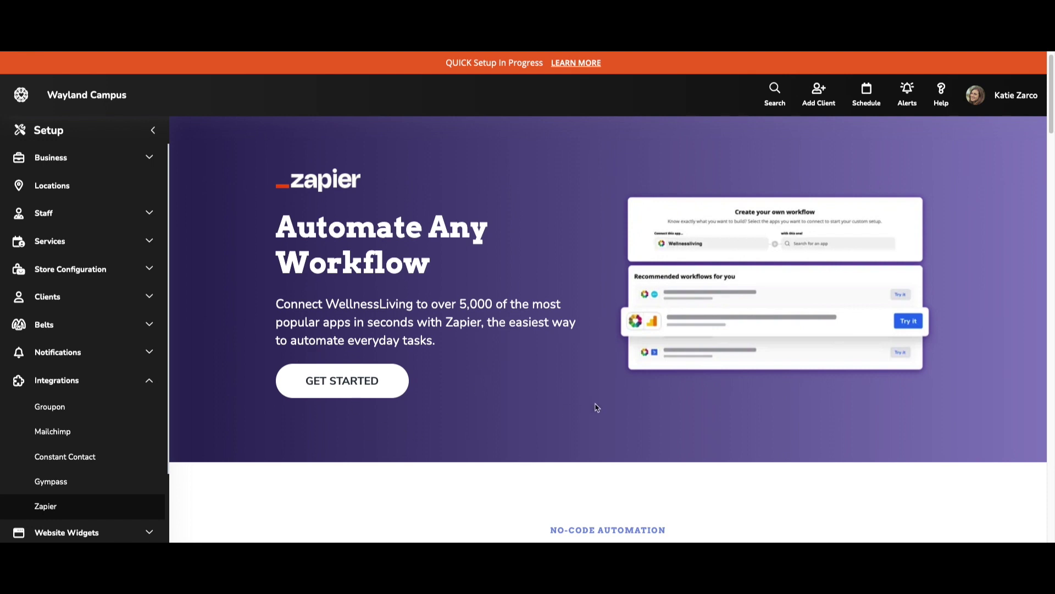
{"action": "scroll", "coordinate": [594, 401], "scroll_direction": "down", "scroll_amount": 5}
{"action": "scroll", "coordinate": [335, 354], "scroll_direction": "down", "scroll_amount": 1}
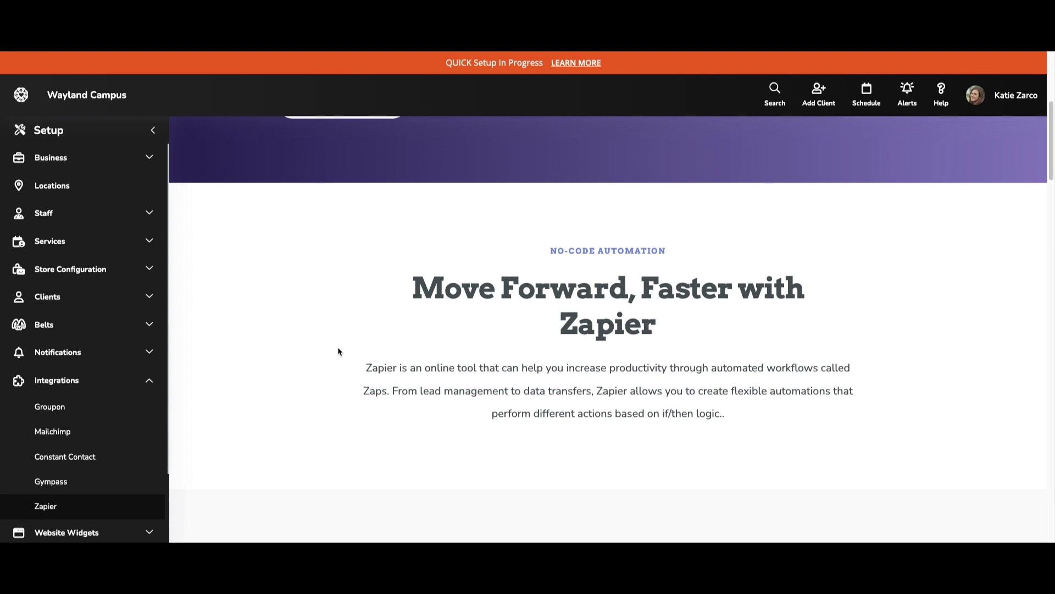
{"action": "scroll", "coordinate": [338, 351], "scroll_direction": "down", "scroll_amount": 6}
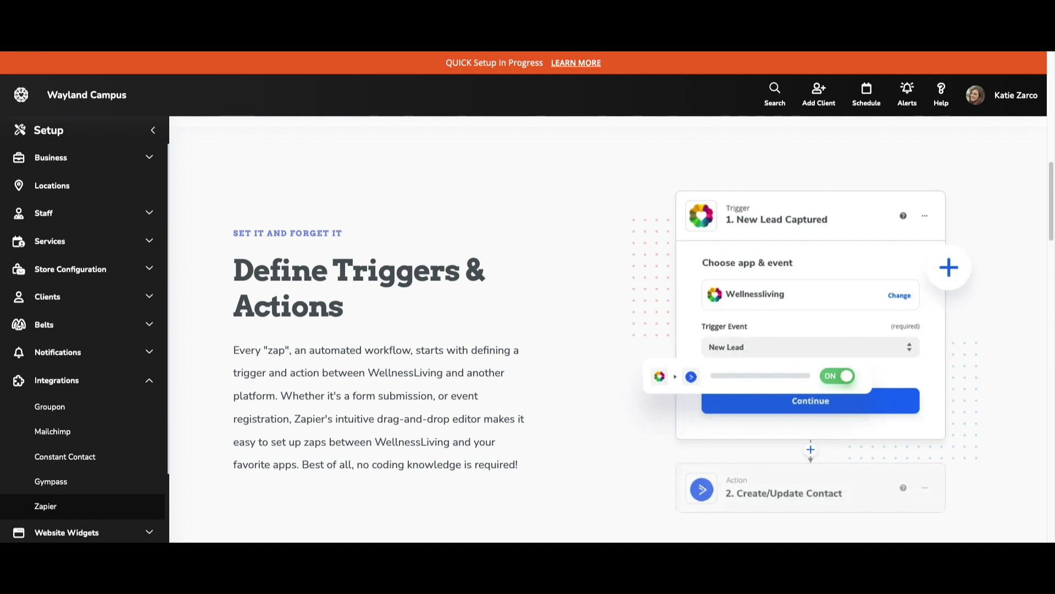
{"action": "scroll", "coordinate": [574, 329], "scroll_direction": "down", "scroll_amount": 9}
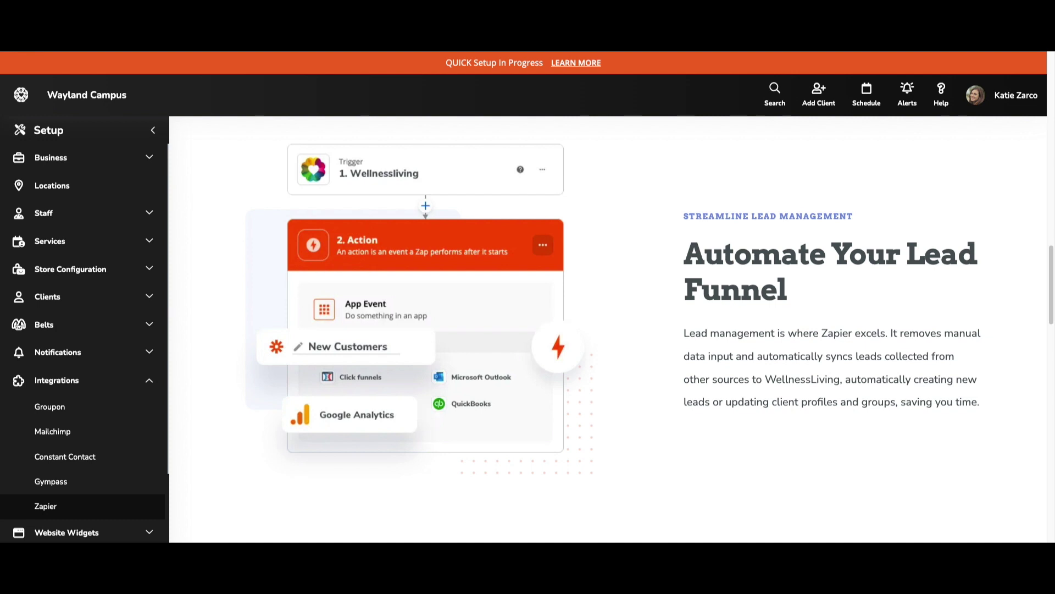
{"action": "scroll", "coordinate": [385, 358], "scroll_direction": "down", "scroll_amount": 8}
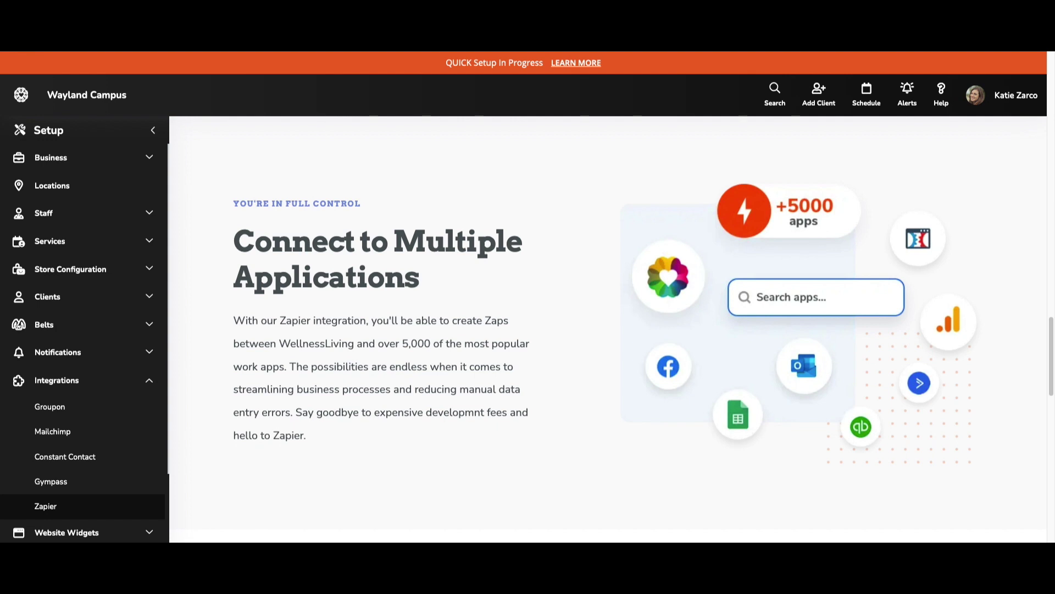
{"action": "scroll", "coordinate": [289, 368], "scroll_direction": "down", "scroll_amount": 4}
{"action": "scroll", "coordinate": [290, 368], "scroll_direction": "down", "scroll_amount": 5}
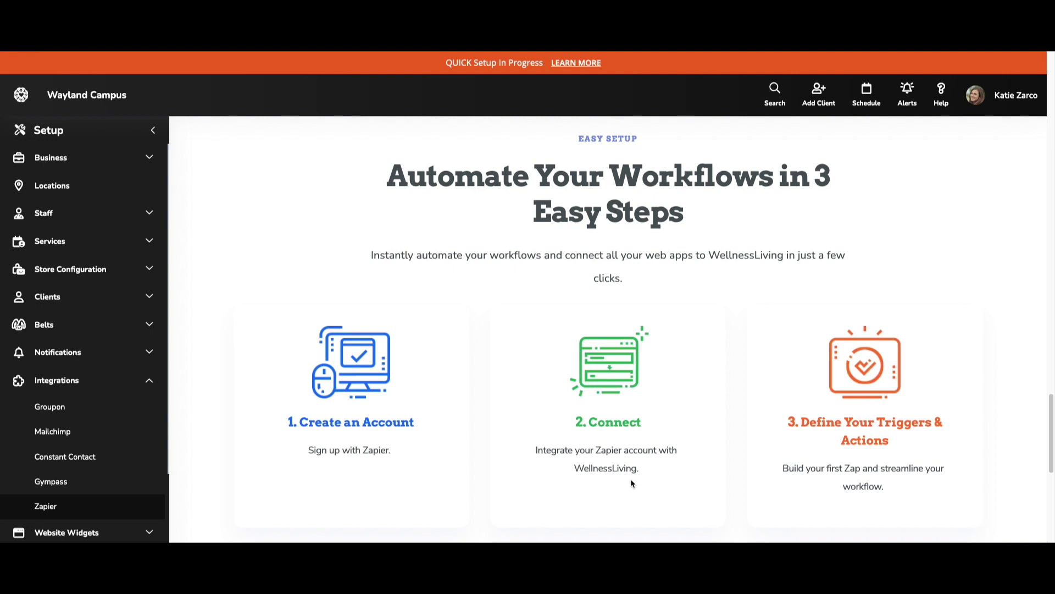
{"action": "scroll", "coordinate": [635, 481], "scroll_direction": "down", "scroll_amount": 1}
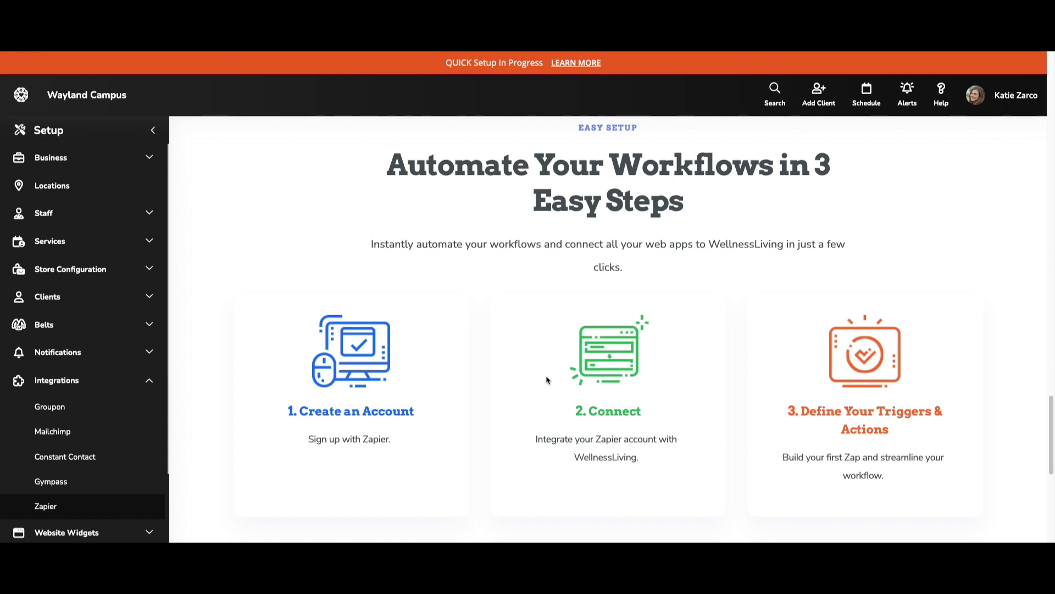
{"action": "scroll", "coordinate": [547, 380], "scroll_direction": "down", "scroll_amount": 2}
{"action": "scroll", "coordinate": [546, 379], "scroll_direction": "down", "scroll_amount": 5}
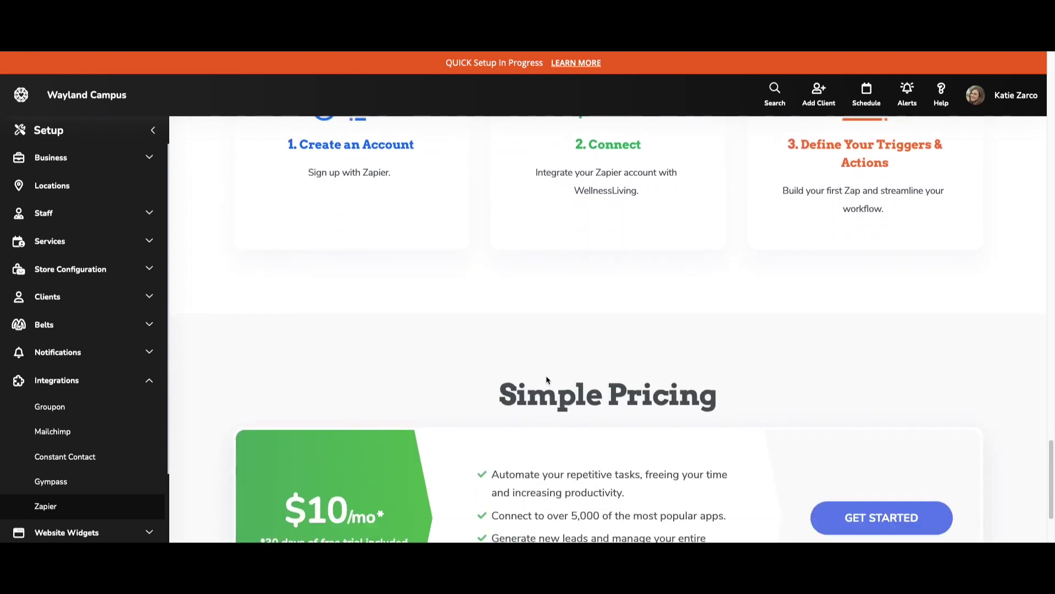
{"action": "scroll", "coordinate": [572, 292], "scroll_direction": "down", "scroll_amount": 3}
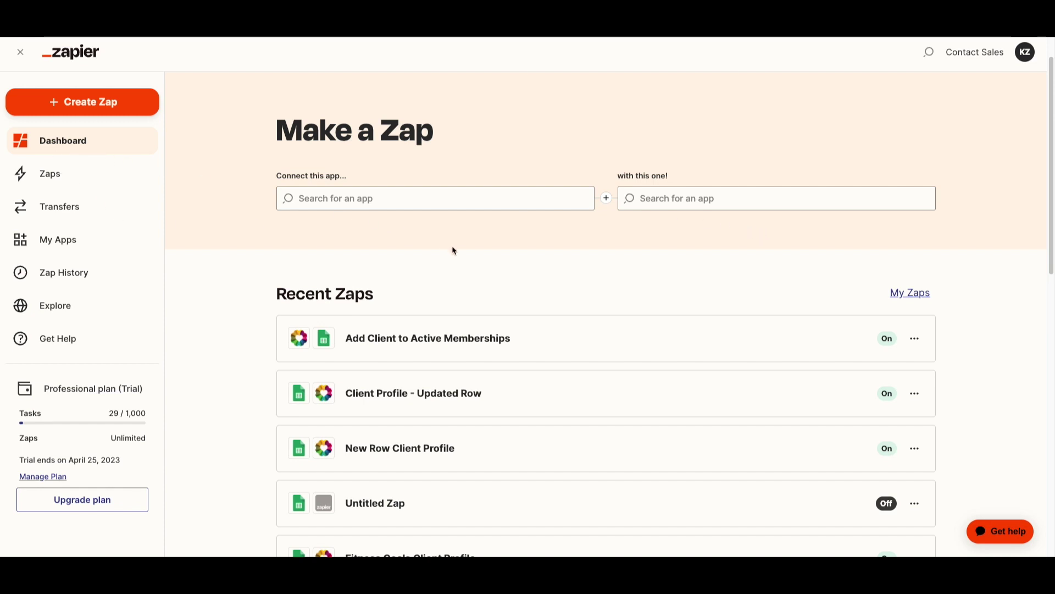
Step: Look over the Zapier dashboard, including the recent Zaps, recommended templates and help resources
{"action": "scroll", "coordinate": [453, 301], "scroll_direction": "down", "scroll_amount": 5}
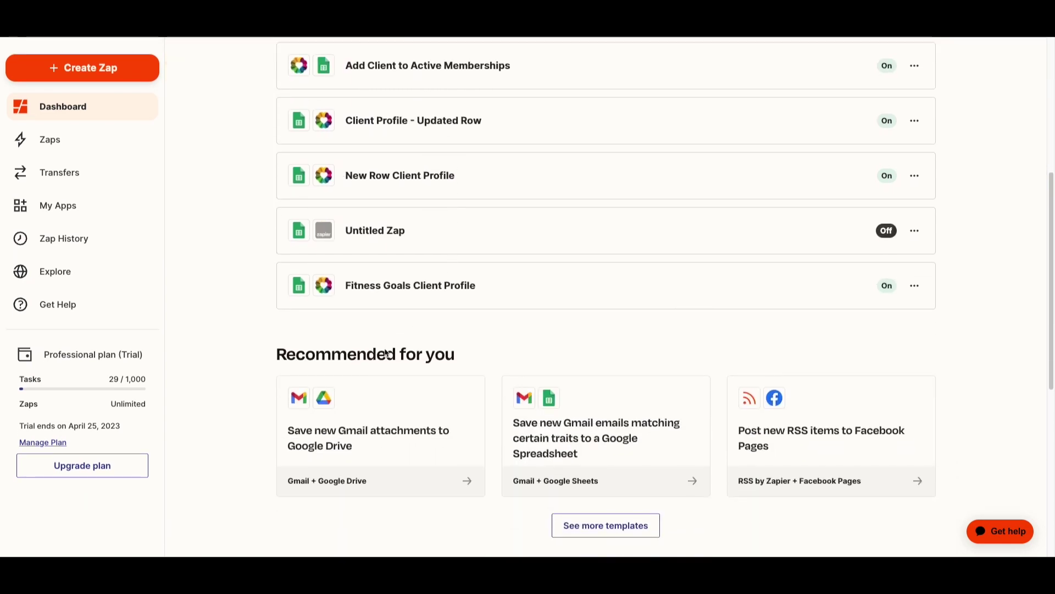
{"action": "scroll", "coordinate": [369, 350], "scroll_direction": "down", "scroll_amount": 5}
{"action": "scroll", "coordinate": [791, 444], "scroll_direction": "down", "scroll_amount": 2}
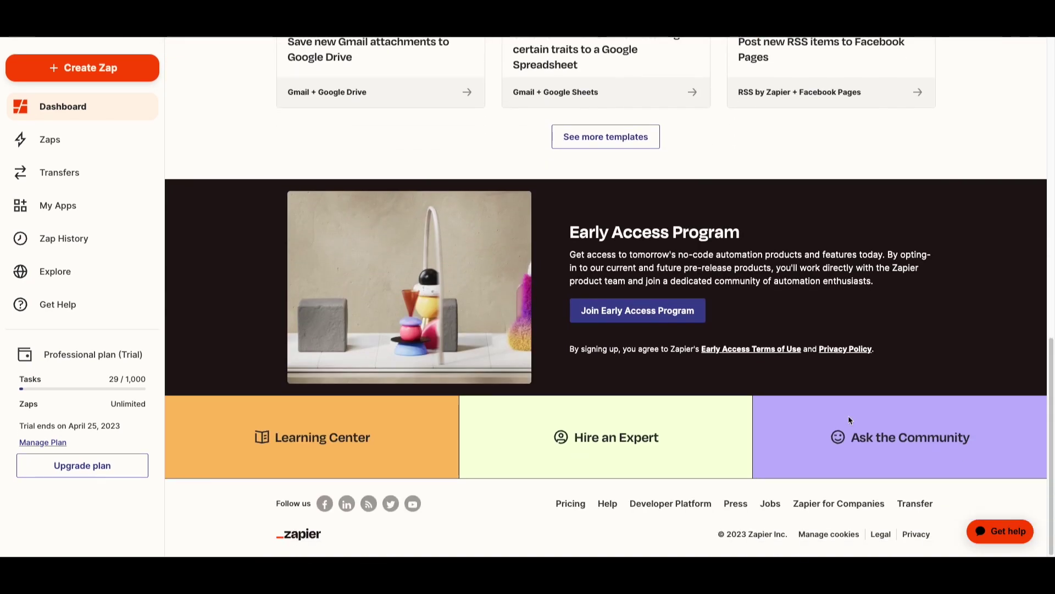
{"action": "scroll", "coordinate": [505, 317], "scroll_direction": "up", "scroll_amount": 4}
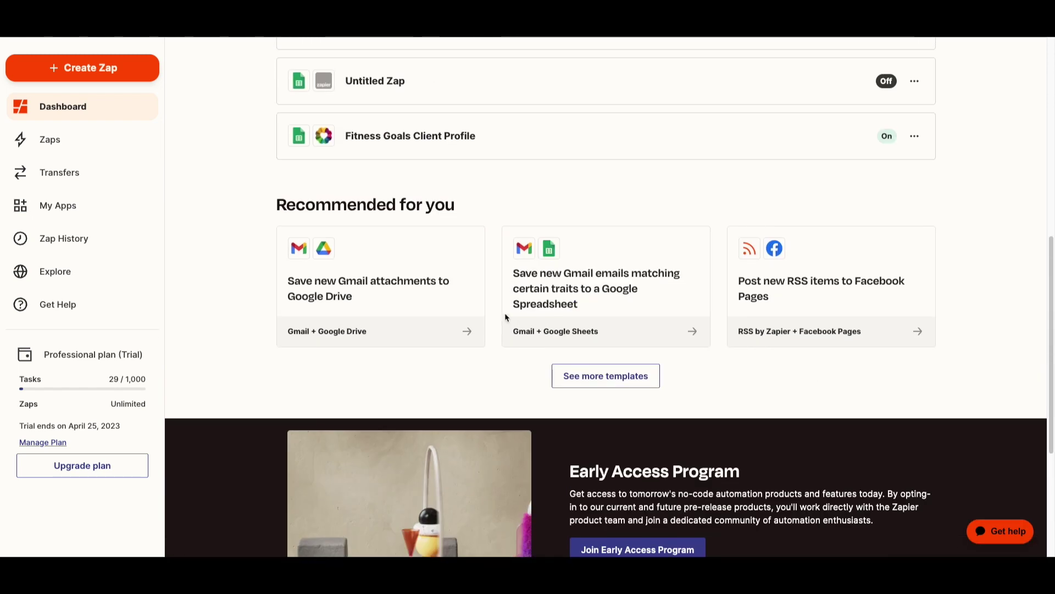
{"action": "scroll", "coordinate": [506, 317], "scroll_direction": "up", "scroll_amount": 8}
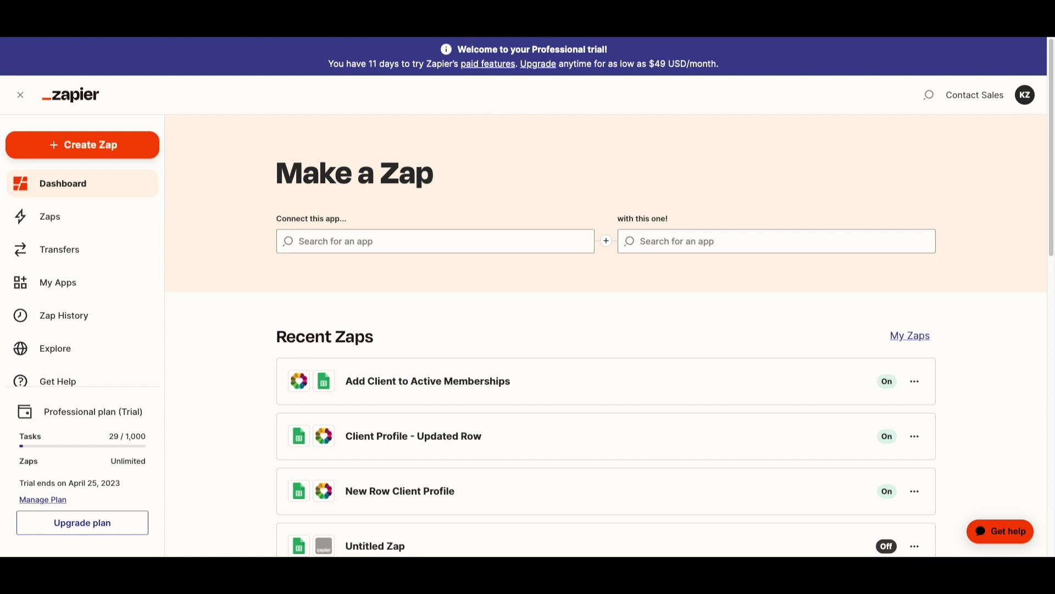
Step: Create a Zap in Zapier triggered by Google Sheets' New Spreadsheet Row event, using the already connected Google Sheets account
{"action": "key", "text": "ctrl+Tab"}
{"action": "left_click", "coordinate": [83, 149]}
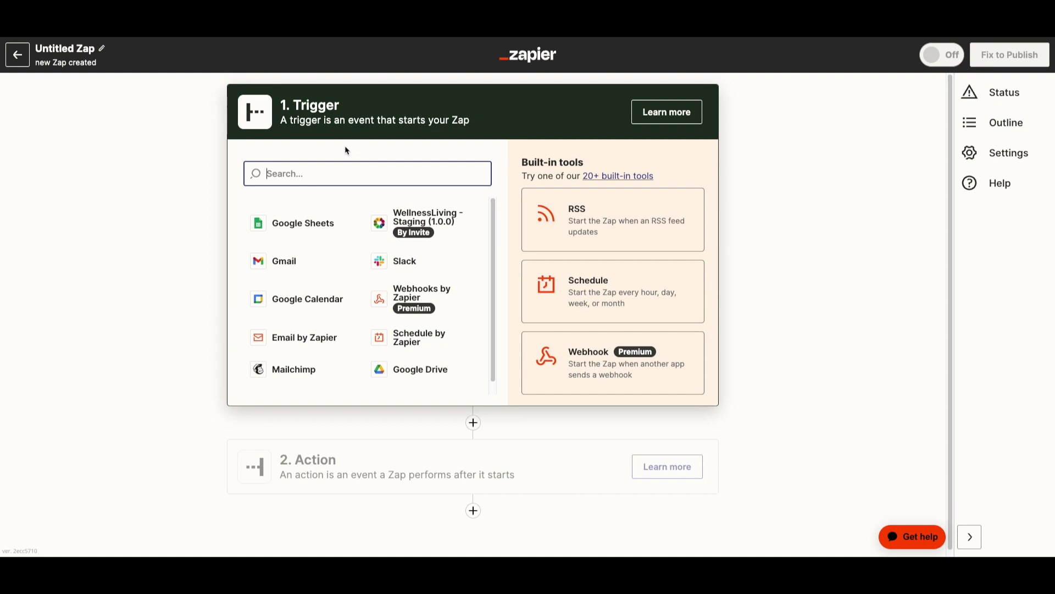
{"action": "left_click", "coordinate": [293, 230]}
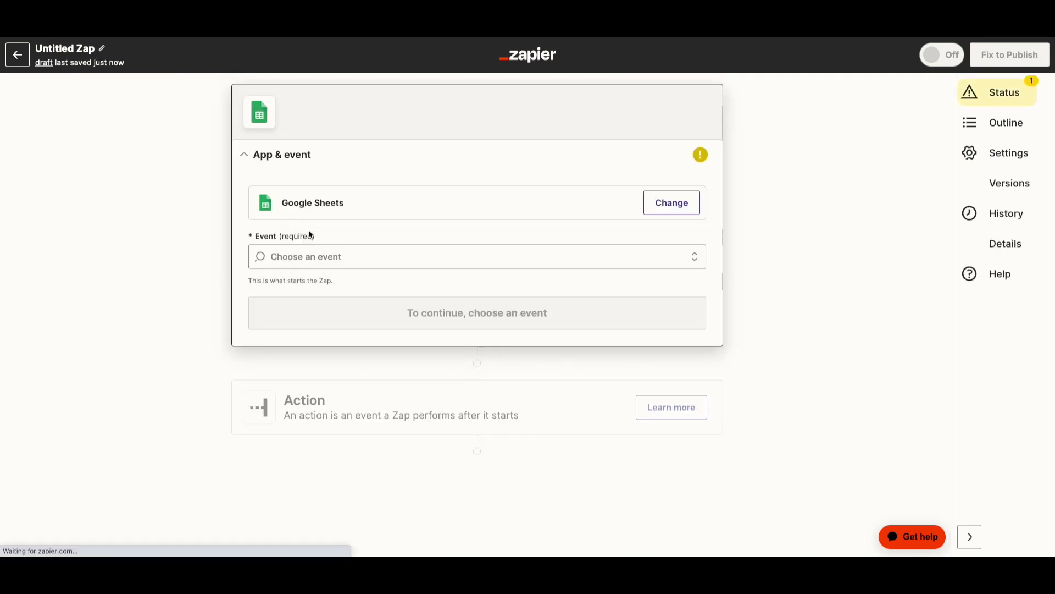
{"action": "left_click", "coordinate": [338, 256]}
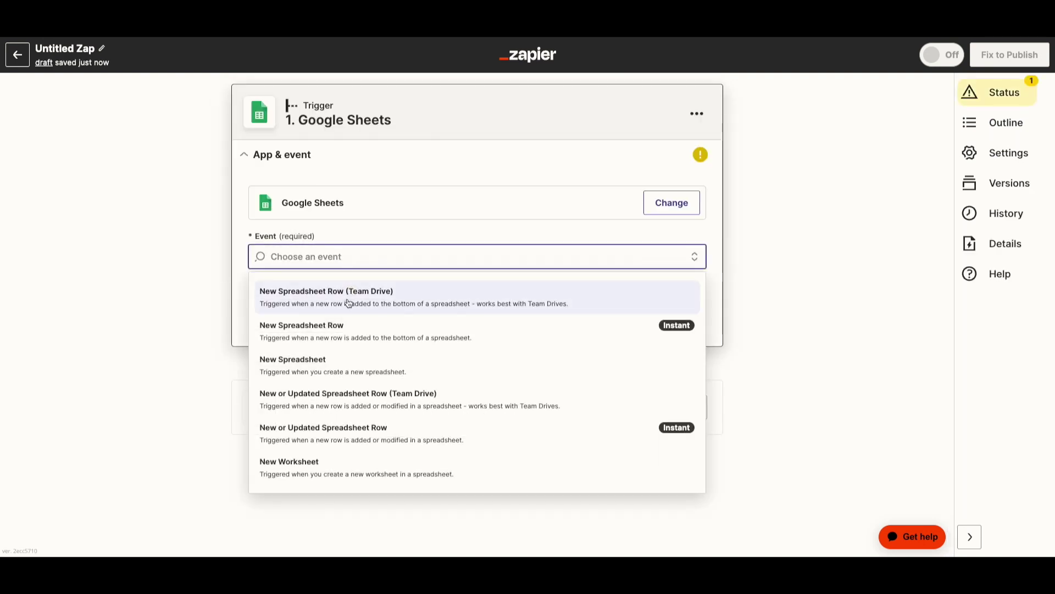
{"action": "left_click", "coordinate": [361, 338]}
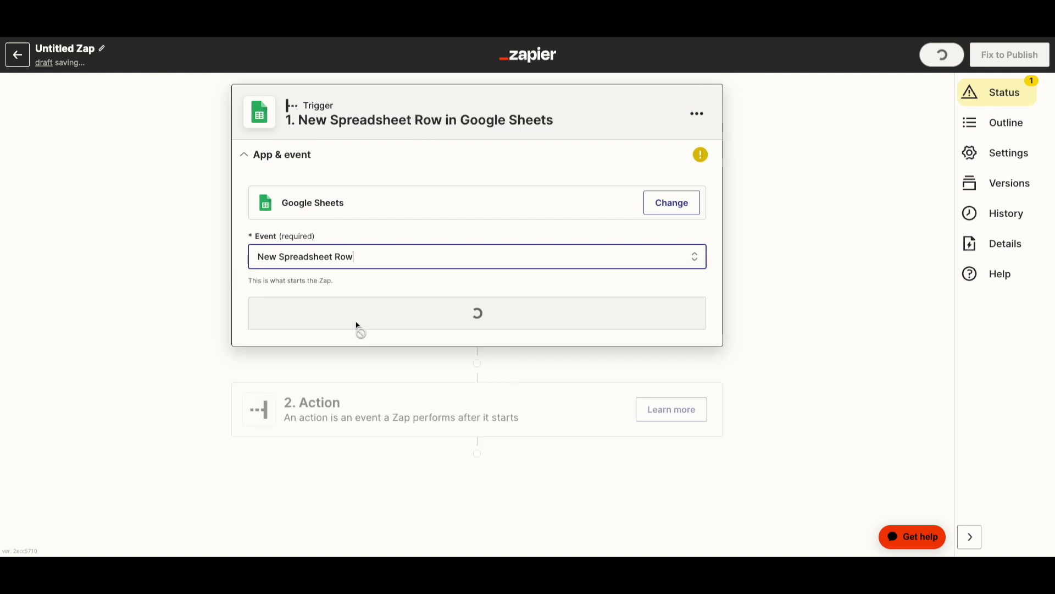
{"action": "left_click", "coordinate": [463, 322]}
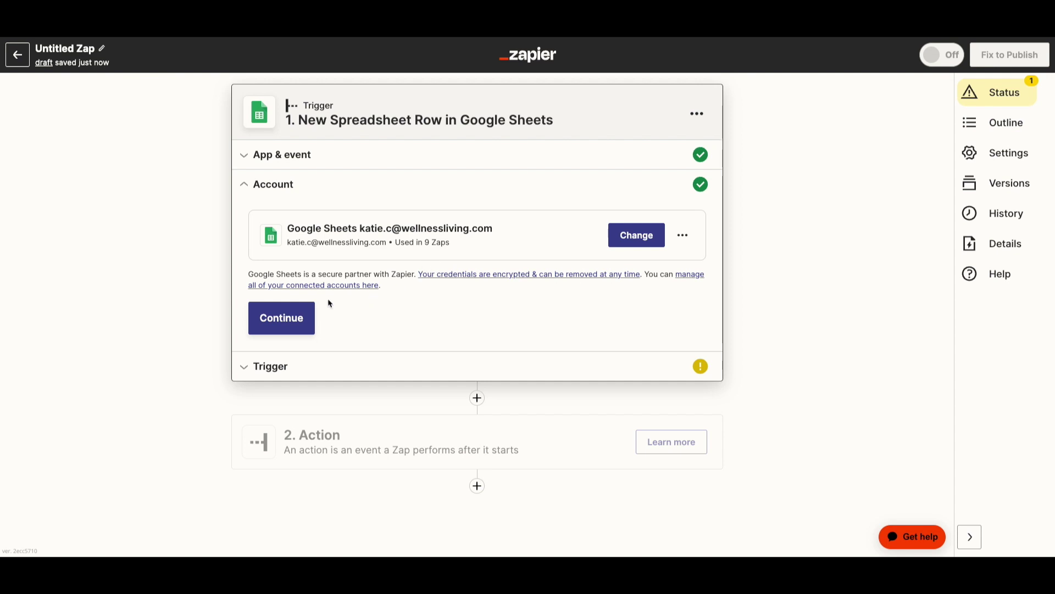
{"action": "left_click", "coordinate": [309, 320]}
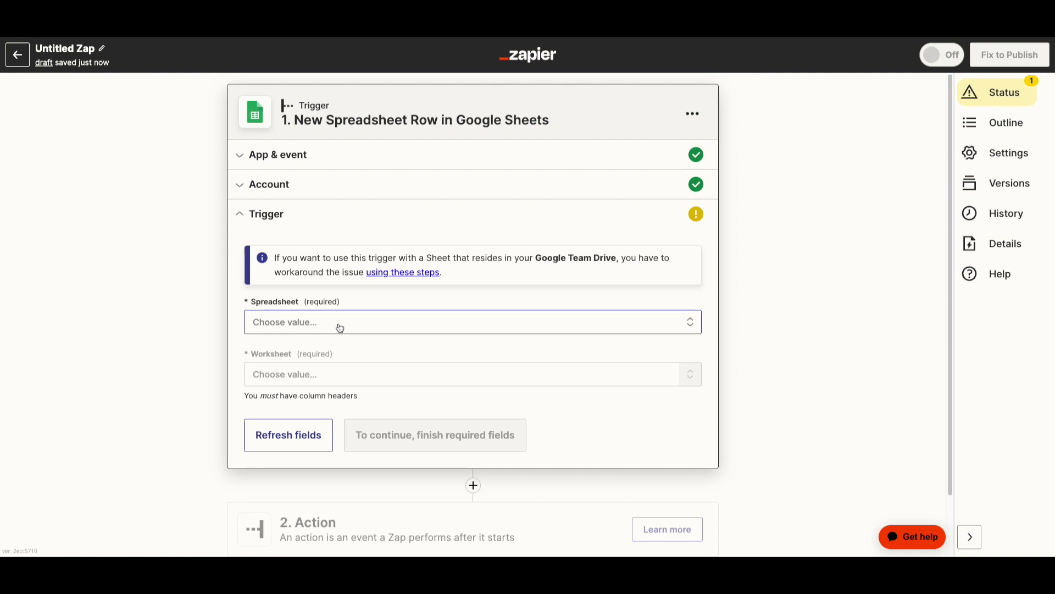
Step: Point the trigger to the Zapier spreadsheet and its Lead Profile Creation worksheet
{"action": "left_click", "coordinate": [341, 328]}
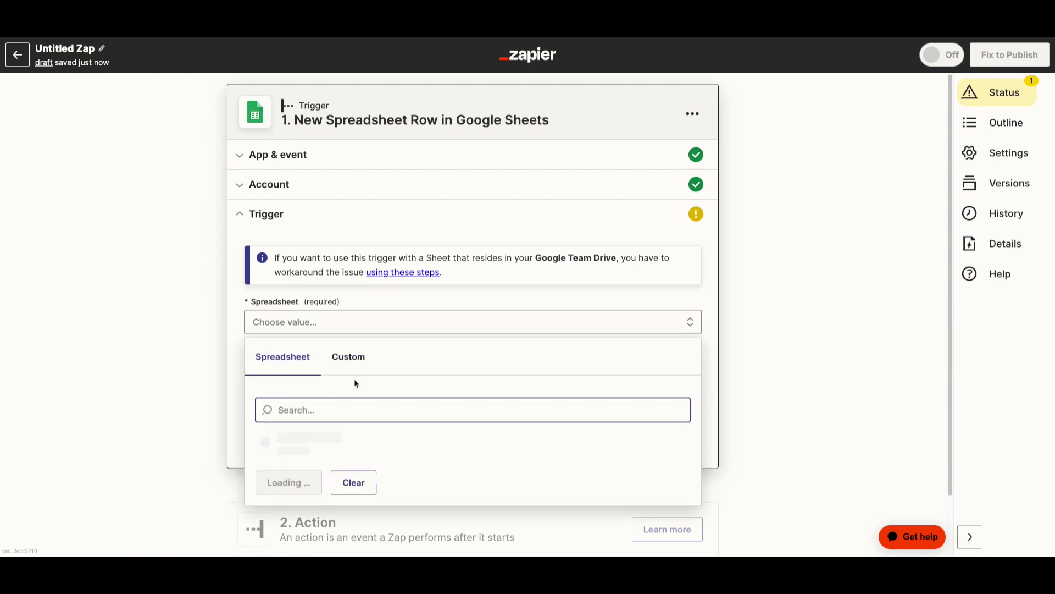
{"action": "scroll", "coordinate": [325, 417], "scroll_direction": "down", "scroll_amount": 2}
{"action": "left_click", "coordinate": [280, 382]}
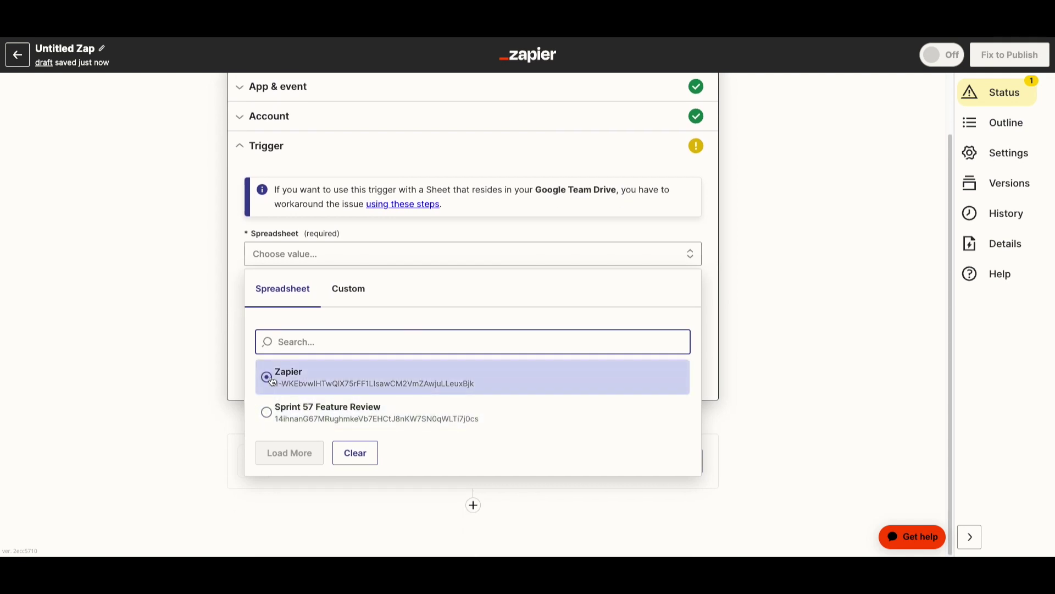
{"action": "left_click", "coordinate": [303, 311]}
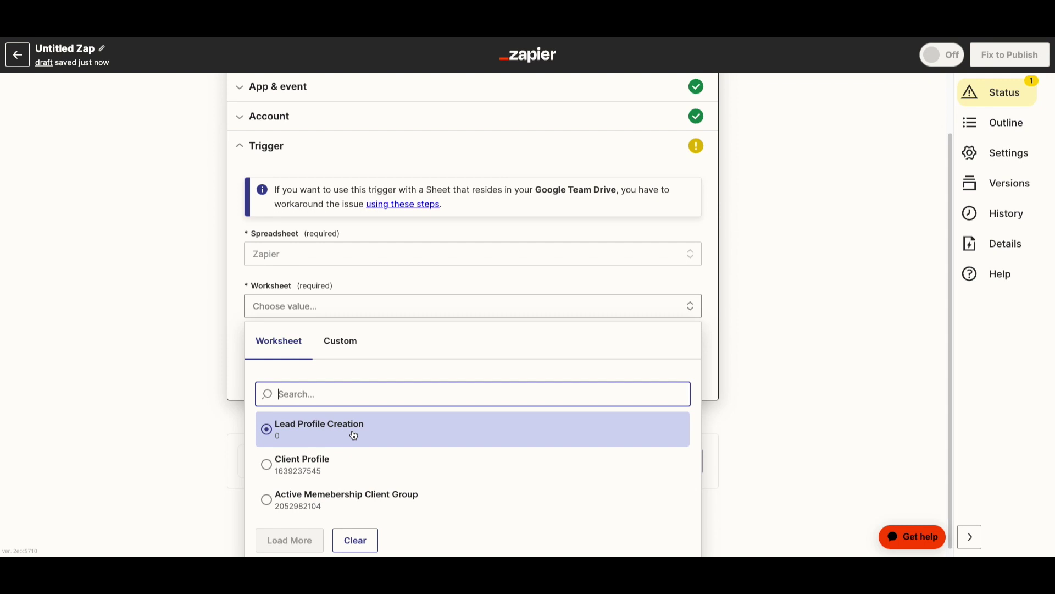
{"action": "left_click", "coordinate": [355, 434]}
{"action": "left_click", "coordinate": [378, 369]}
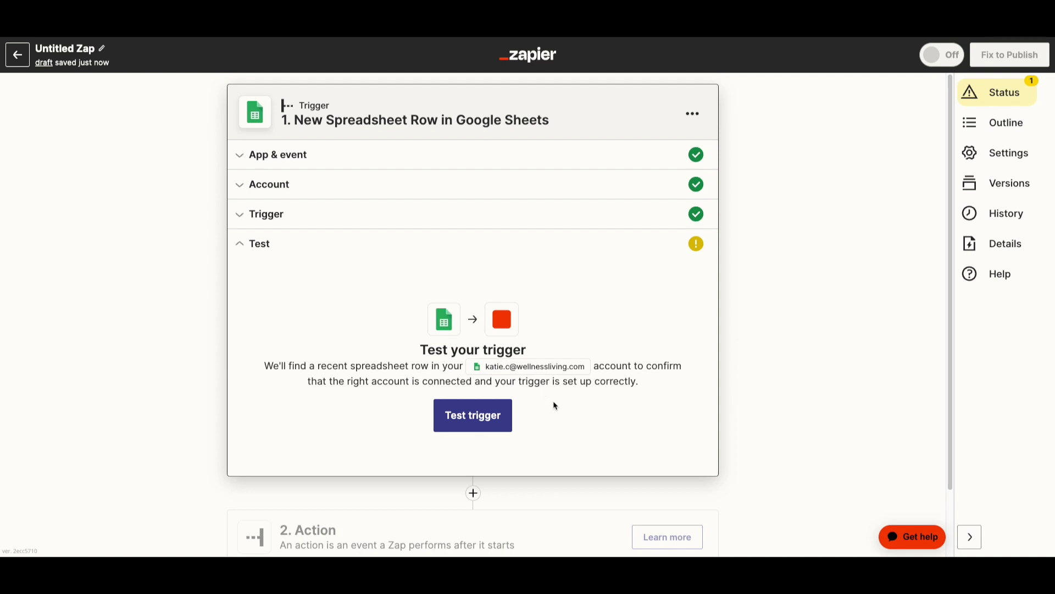
Step: Test the Google Sheets trigger, check the sample row, and continue to the action setup
{"action": "left_click", "coordinate": [482, 415]}
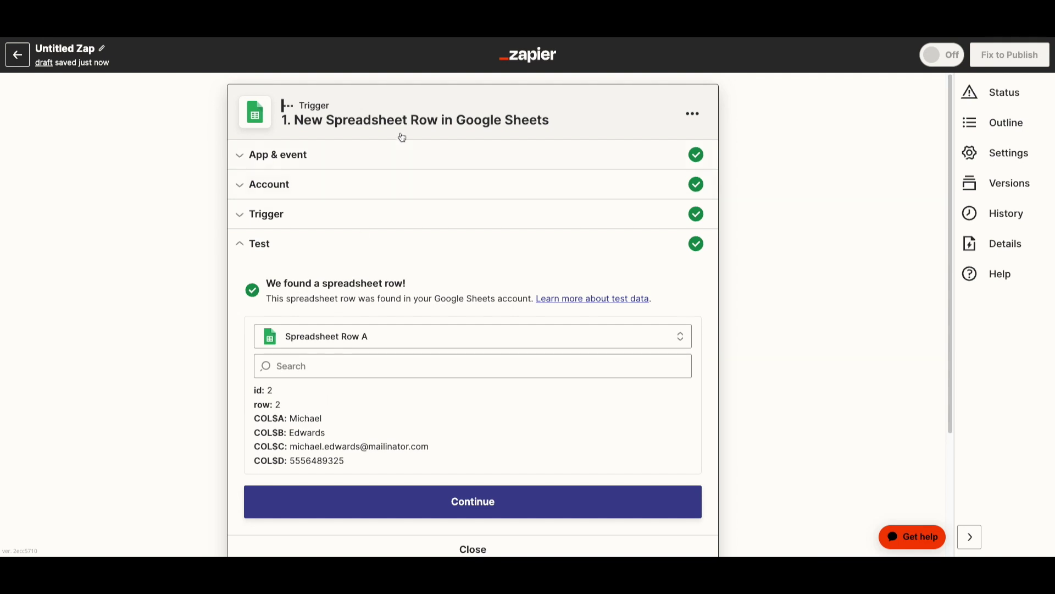
{"action": "key", "text": "ctrl+Tab"}
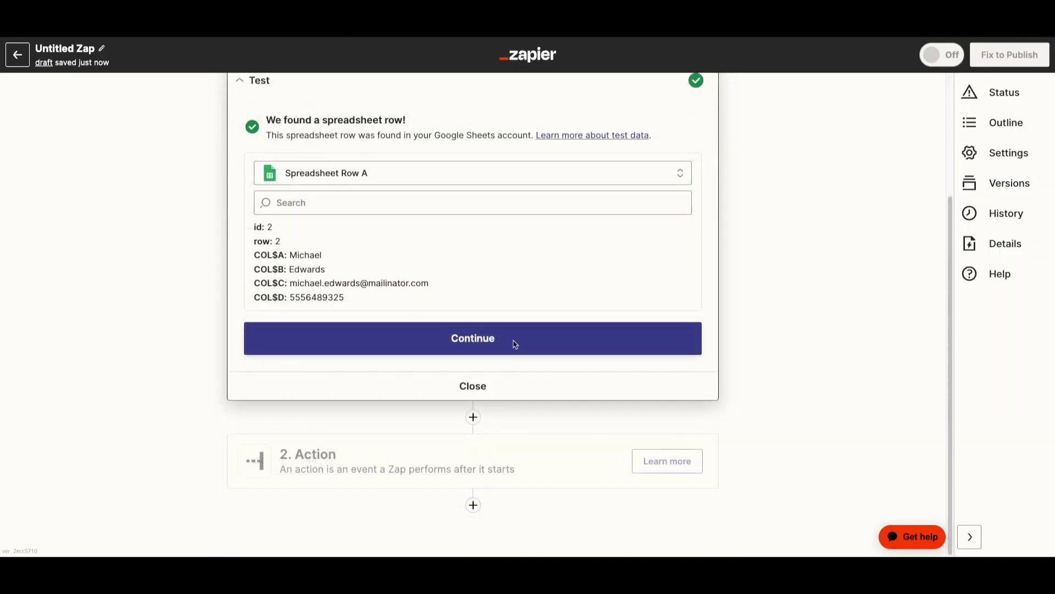
{"action": "left_click", "coordinate": [487, 340]}
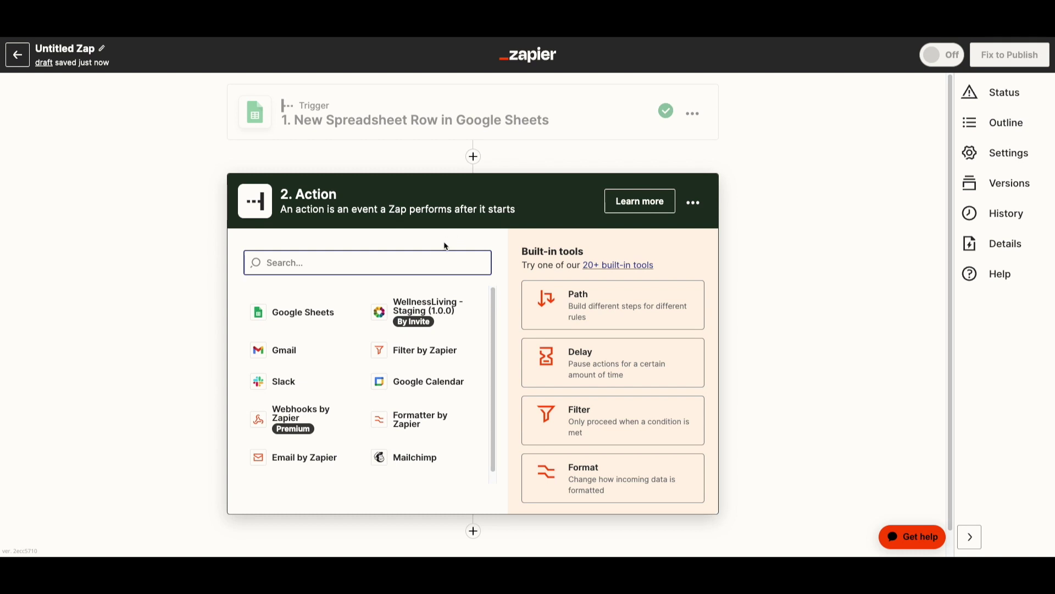
Step: Set the action to Create Lead Profile in WellnessLiving - Staging (1.0.0), using the already connected account
{"action": "left_click", "coordinate": [412, 319]}
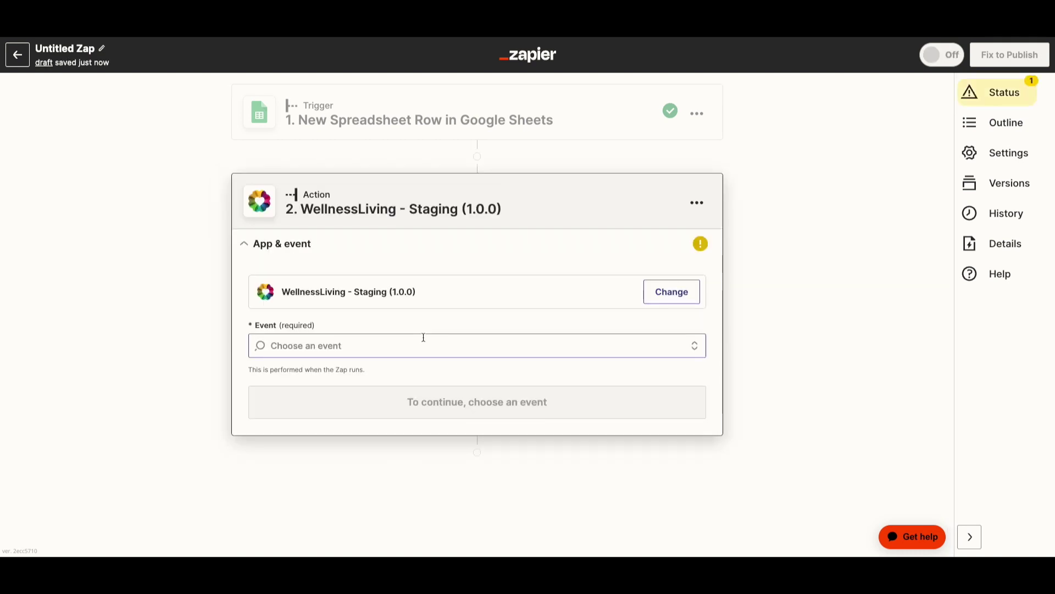
{"action": "left_click", "coordinate": [370, 345]}
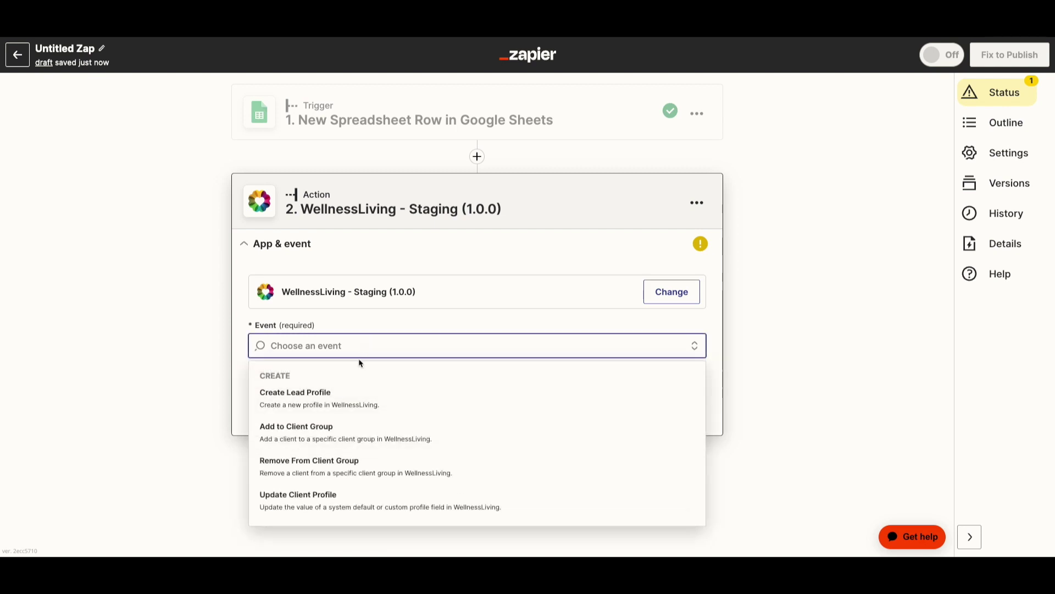
{"action": "left_click", "coordinate": [306, 404]}
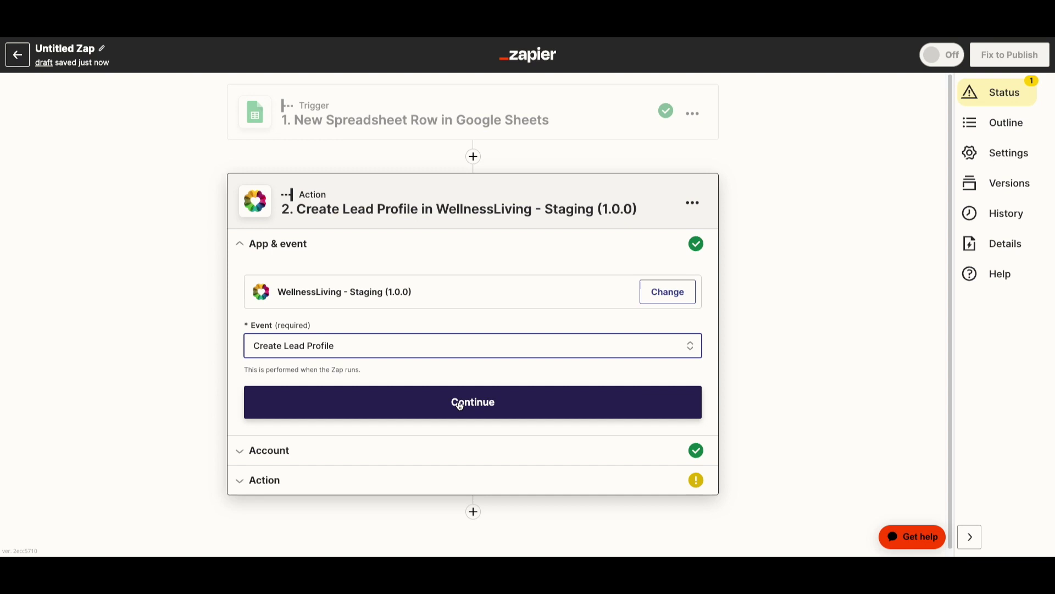
{"action": "left_click", "coordinate": [446, 402]}
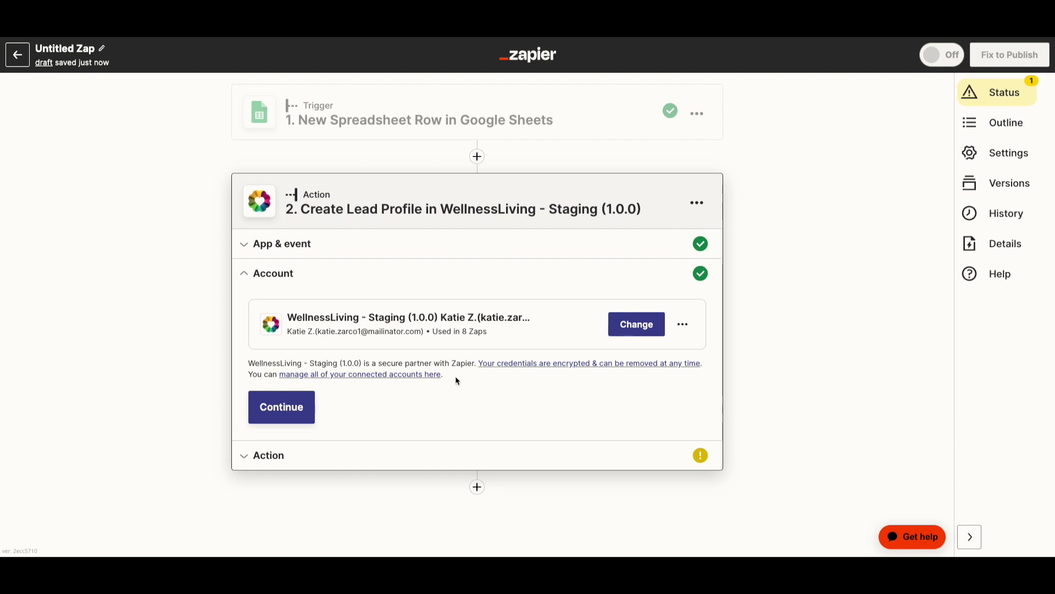
{"action": "left_click", "coordinate": [300, 415]}
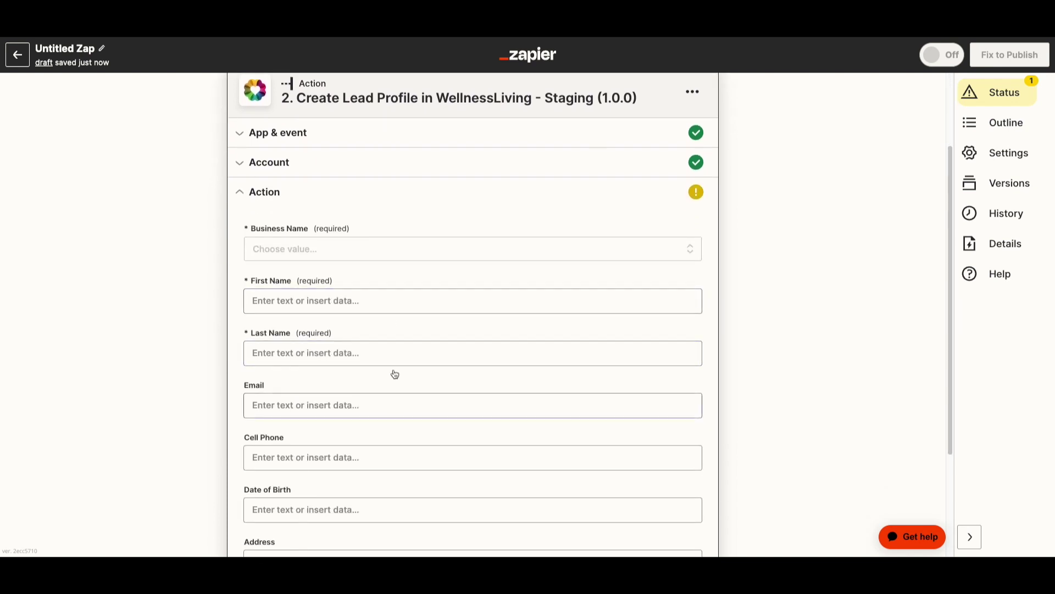
Step: Set the lead profile action's business name to Moonlight Yoga Studio
{"action": "left_click", "coordinate": [363, 250]}
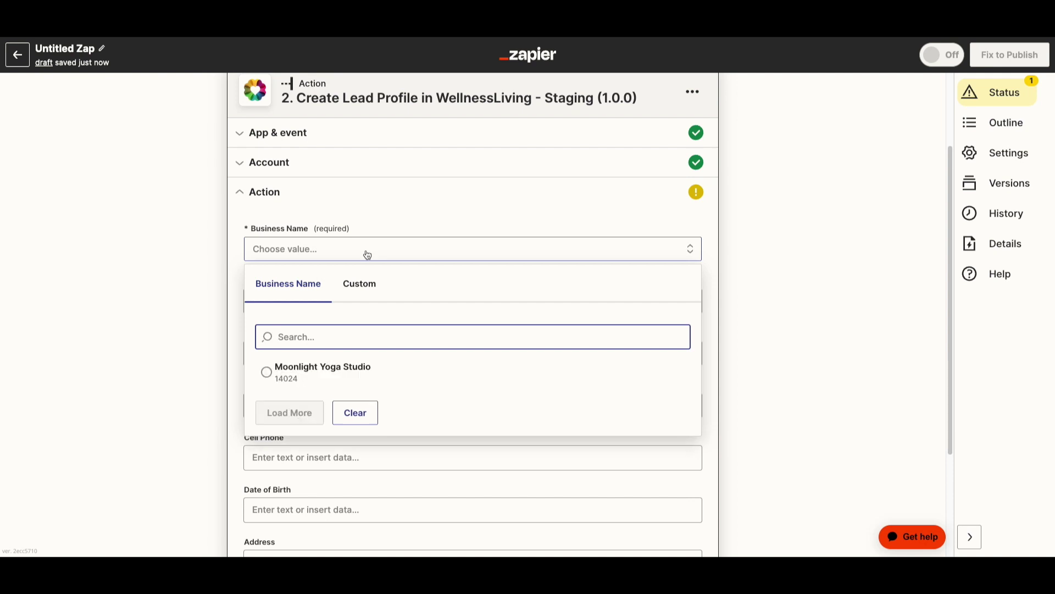
{"action": "left_click", "coordinate": [269, 376]}
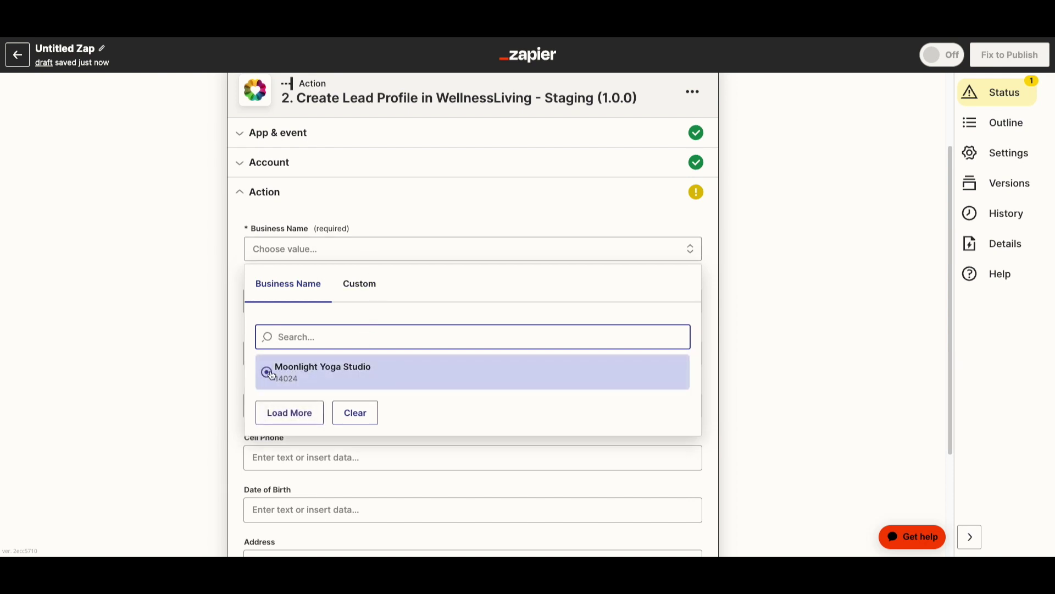
{"action": "scroll", "coordinate": [332, 318], "scroll_direction": "down", "scroll_amount": 1}
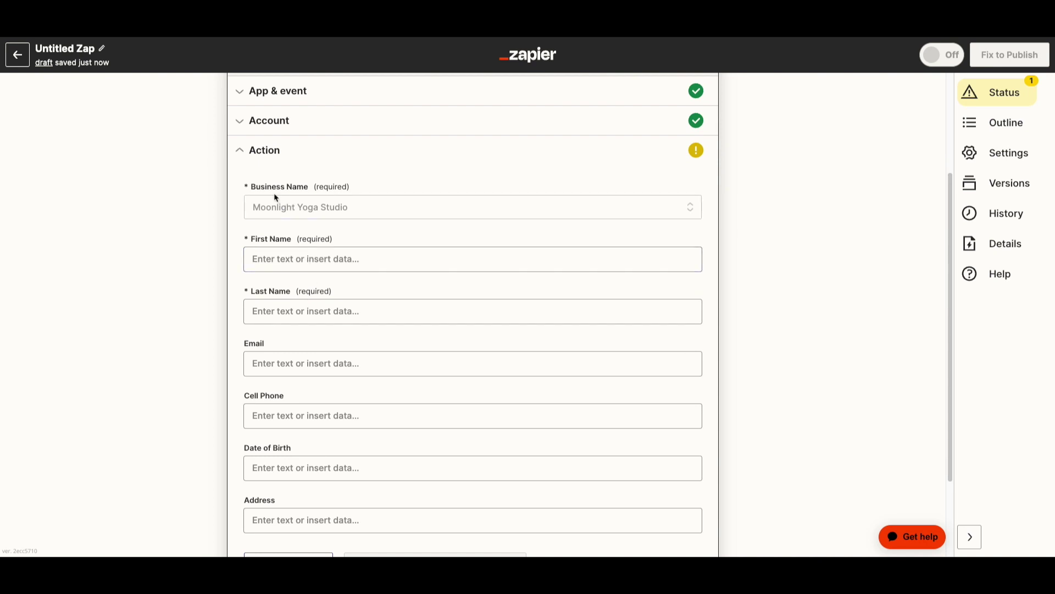
Step: Map the action's First Name and Last Name fields to the matching columns of the Google Sheets row
{"action": "left_click", "coordinate": [307, 259]}
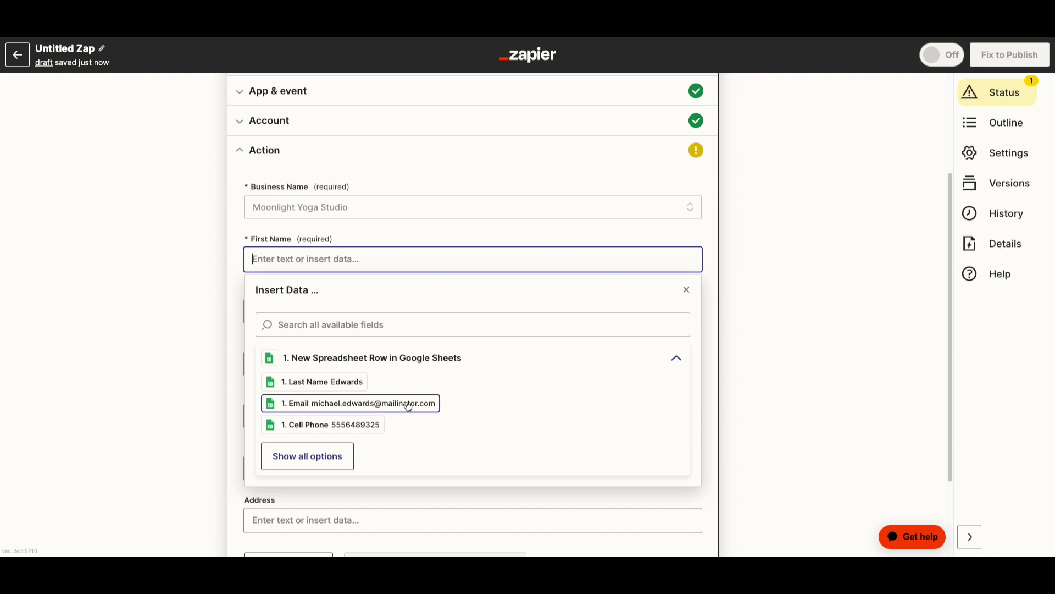
{"action": "scroll", "coordinate": [330, 405], "scroll_direction": "down", "scroll_amount": 2}
{"action": "left_click", "coordinate": [318, 402]}
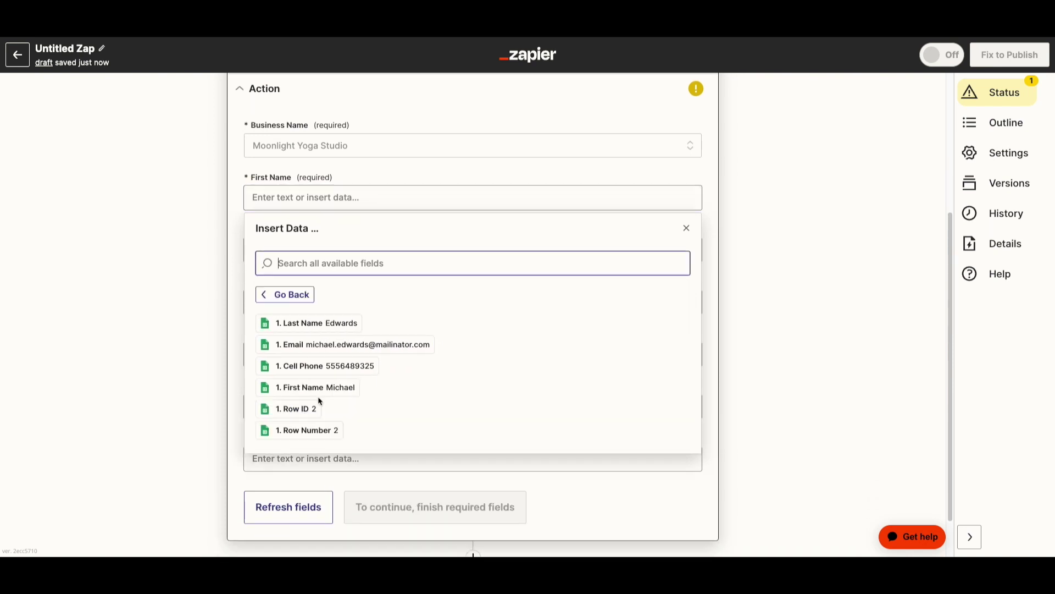
{"action": "left_click", "coordinate": [312, 387]}
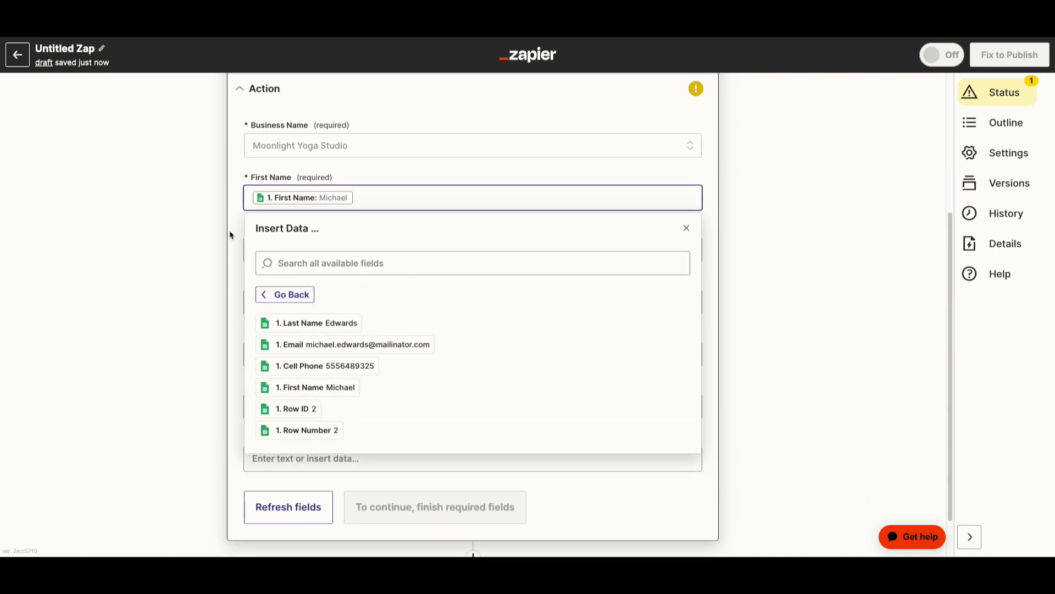
{"action": "left_click", "coordinate": [230, 236]}
{"action": "left_click", "coordinate": [289, 249]}
{"action": "left_click", "coordinate": [328, 374]}
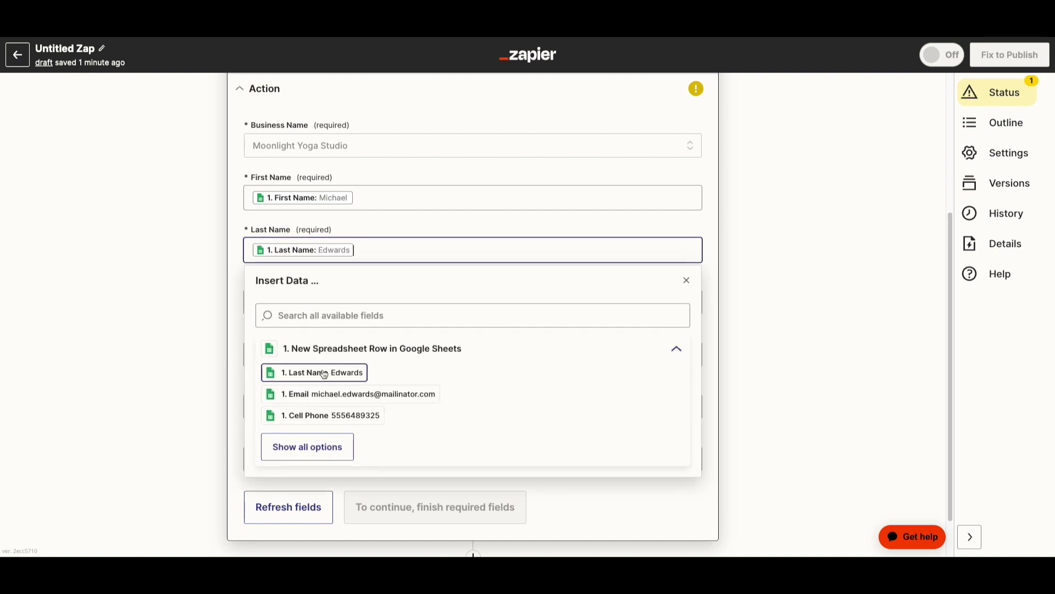
Step: Map the action's Email and Cell Phone fields to the matching Google Sheets columns, leaving Date of Birth and Address empty
{"action": "left_click", "coordinate": [198, 306]}
{"action": "left_click", "coordinate": [280, 303]}
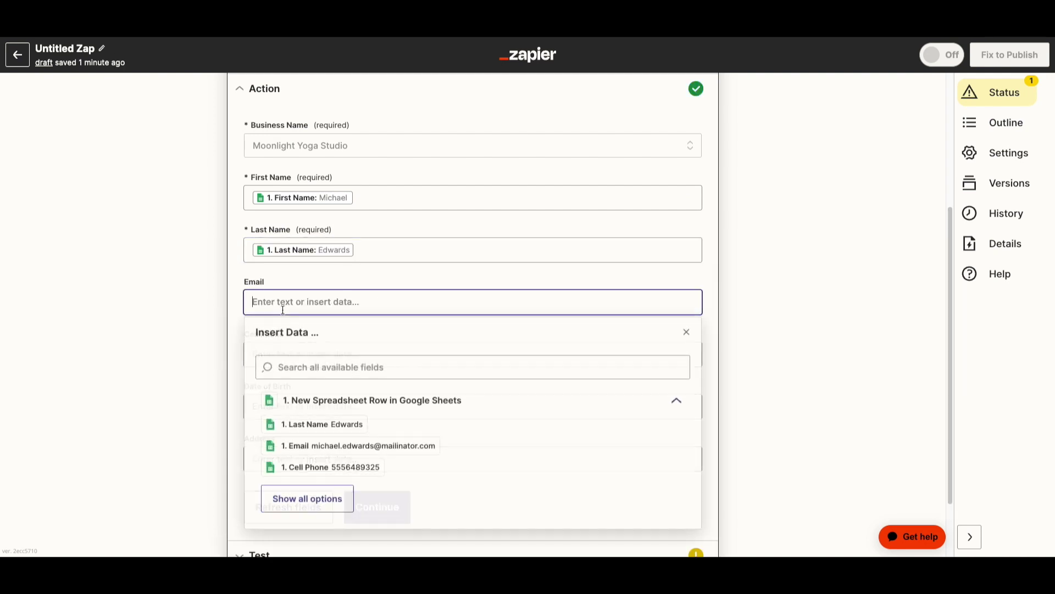
{"action": "left_click", "coordinate": [341, 450]}
{"action": "left_click", "coordinate": [170, 342]}
{"action": "left_click", "coordinate": [296, 362]}
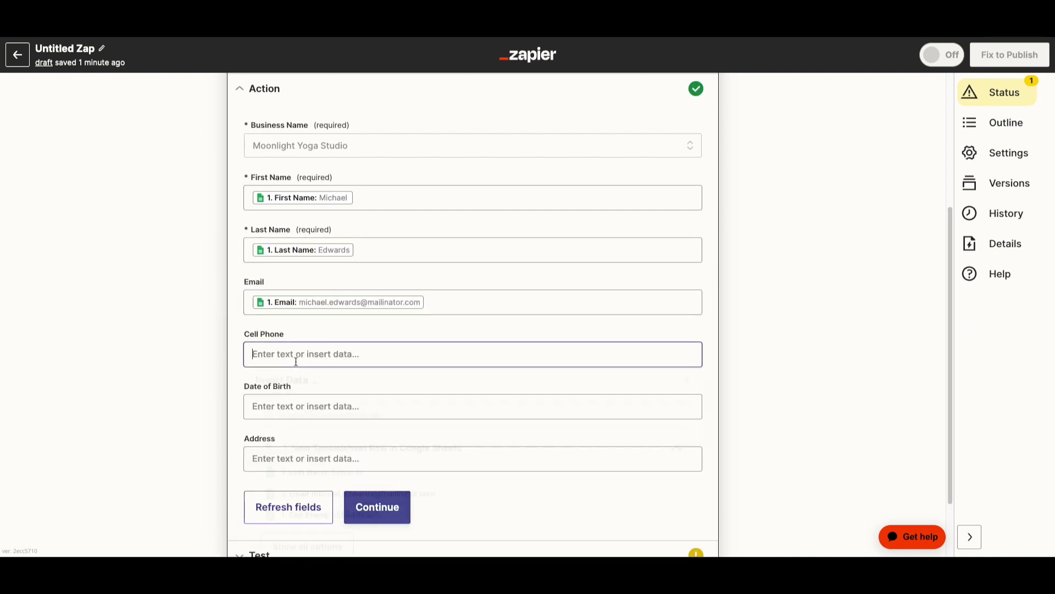
{"action": "left_click", "coordinate": [341, 516]}
{"action": "left_click", "coordinate": [176, 426]}
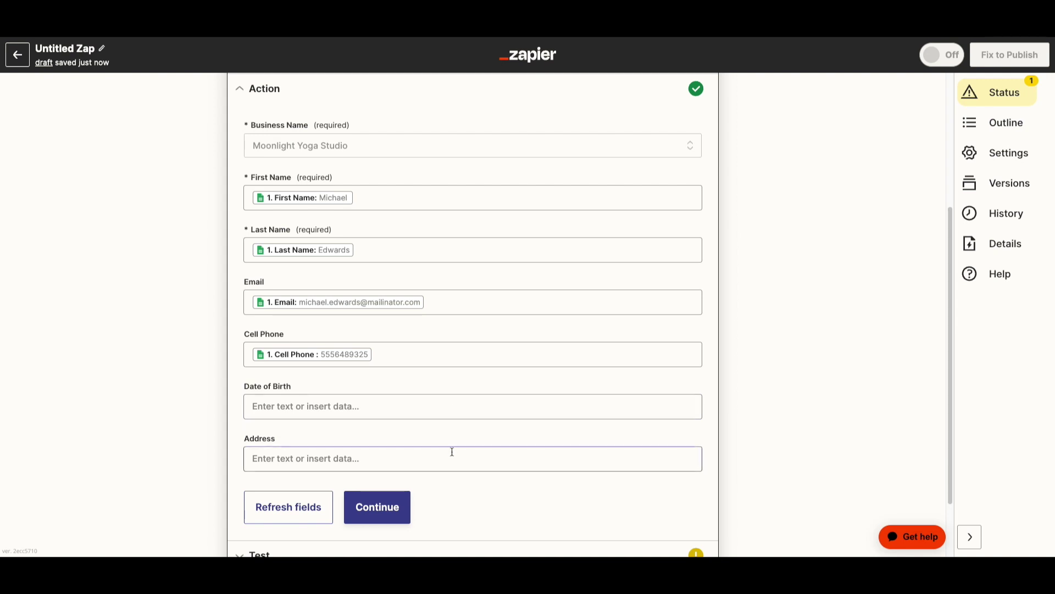
Step: Publish and turn on the Zap with its action test skipped, and return to My Zaps
{"action": "left_click", "coordinate": [395, 504]}
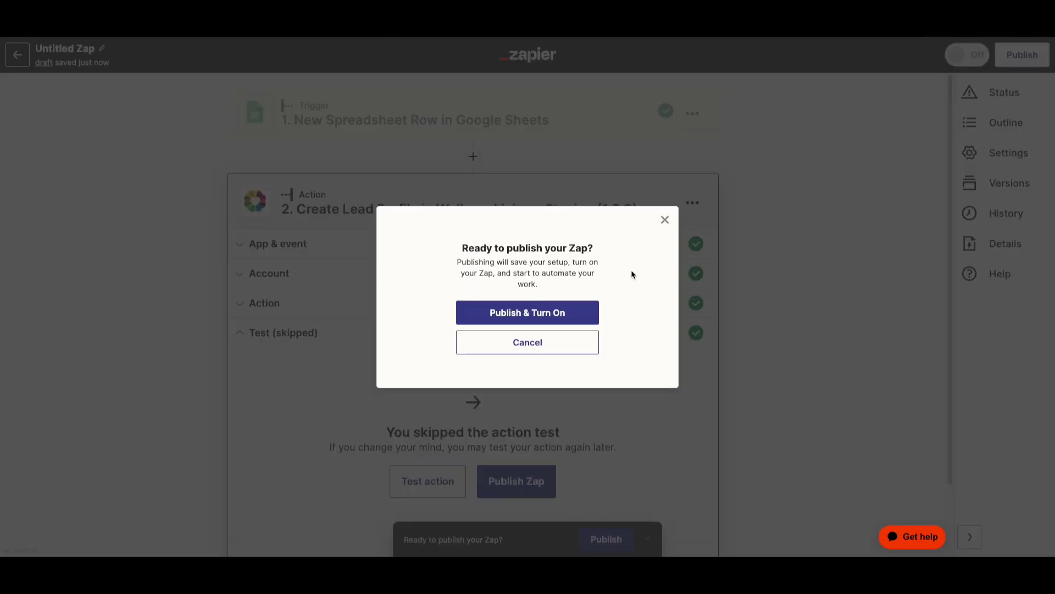
{"action": "left_click", "coordinate": [527, 312]}
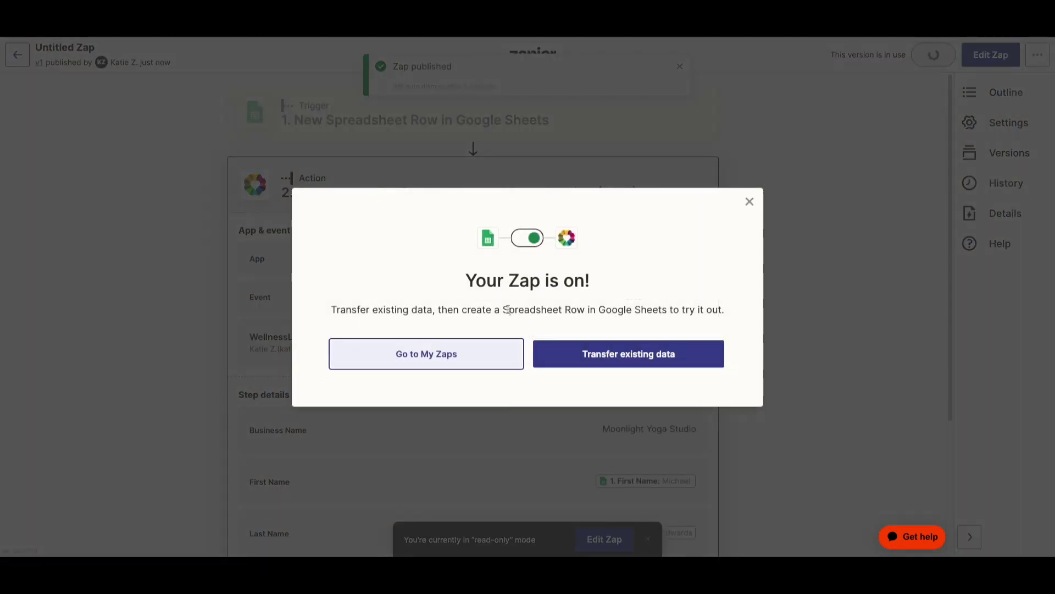
{"action": "left_click", "coordinate": [428, 355]}
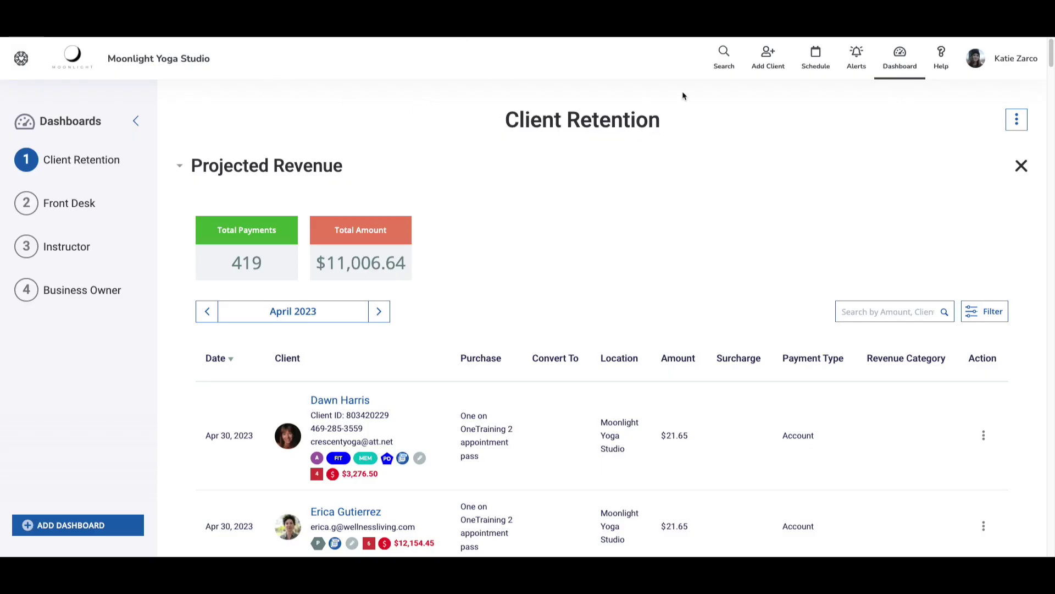
Step: In WellnessLiving, search for the new lead by first name and open the matching client profile
{"action": "left_click", "coordinate": [723, 62]}
{"action": "type", "text": "katri"}
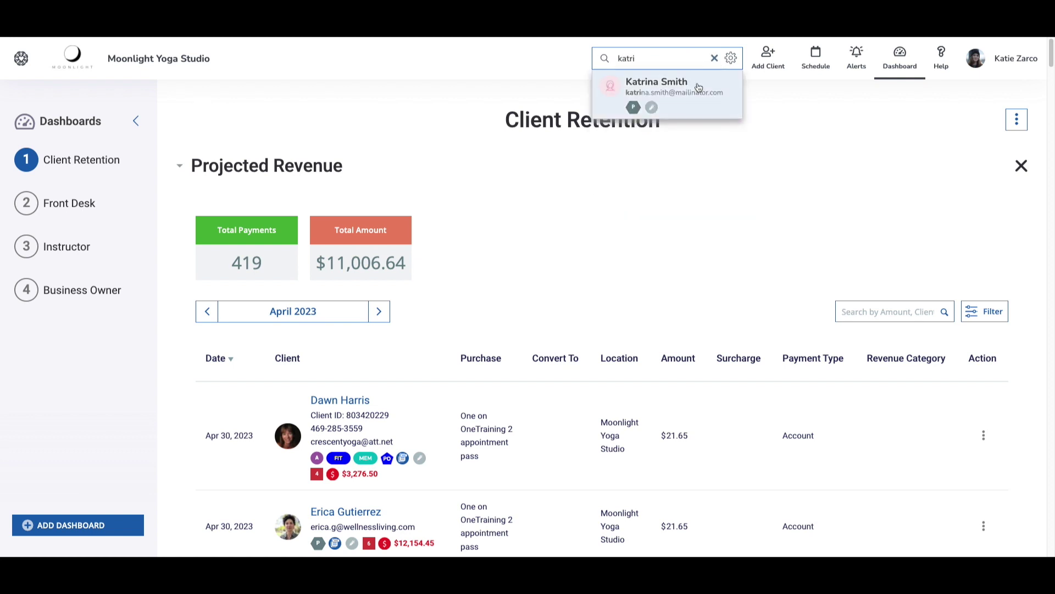
{"action": "left_click", "coordinate": [685, 99]}
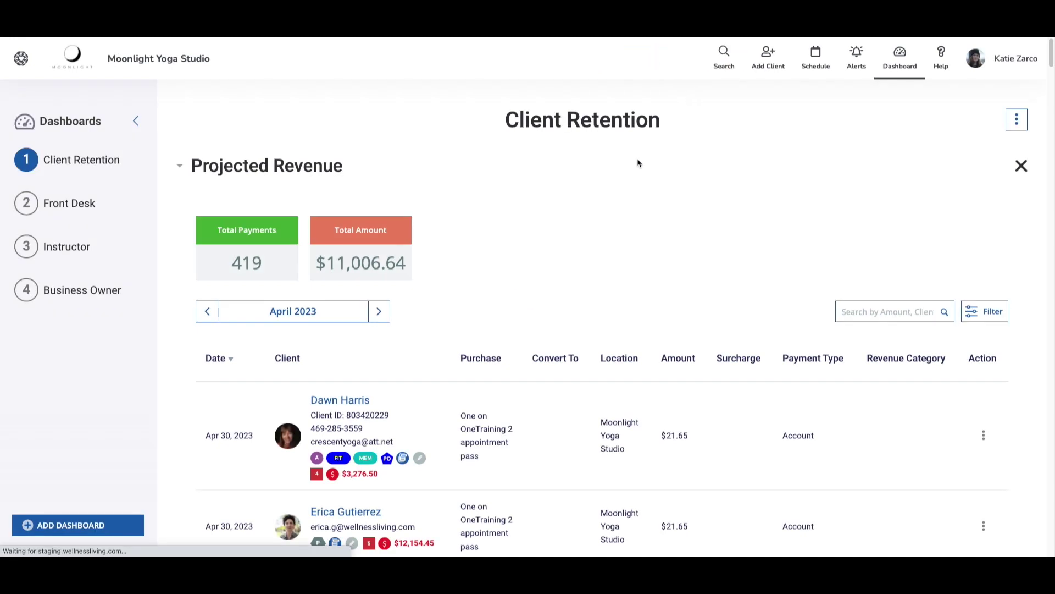
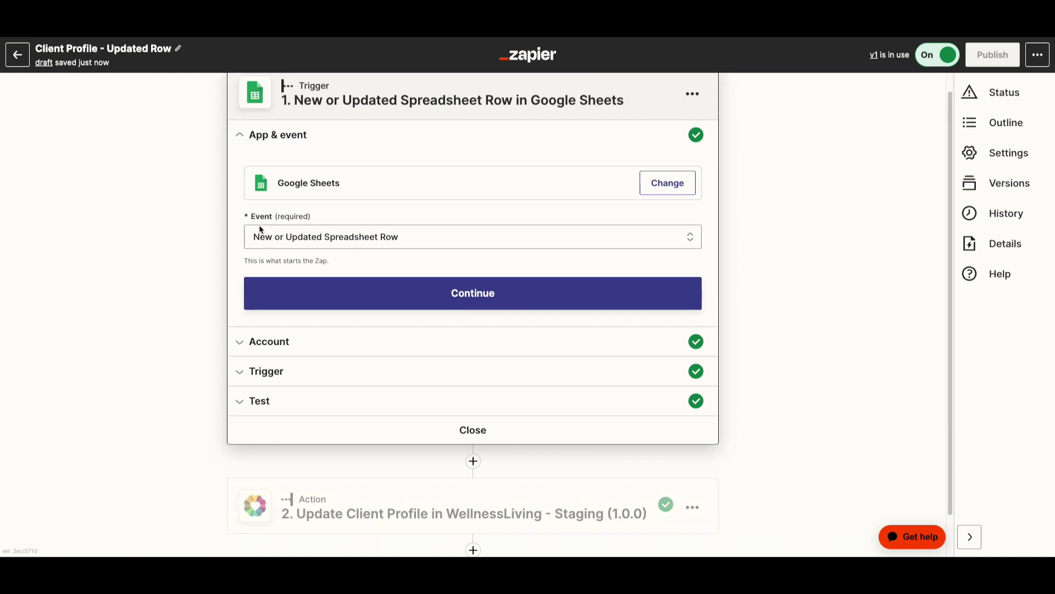
Step: In Zapier's Client Profile - Updated Row Zap, review the Google Sheets trigger's event, account, worksheet settings, trigger column and test row
{"action": "scroll", "coordinate": [360, 266], "scroll_direction": "down", "scroll_amount": 2}
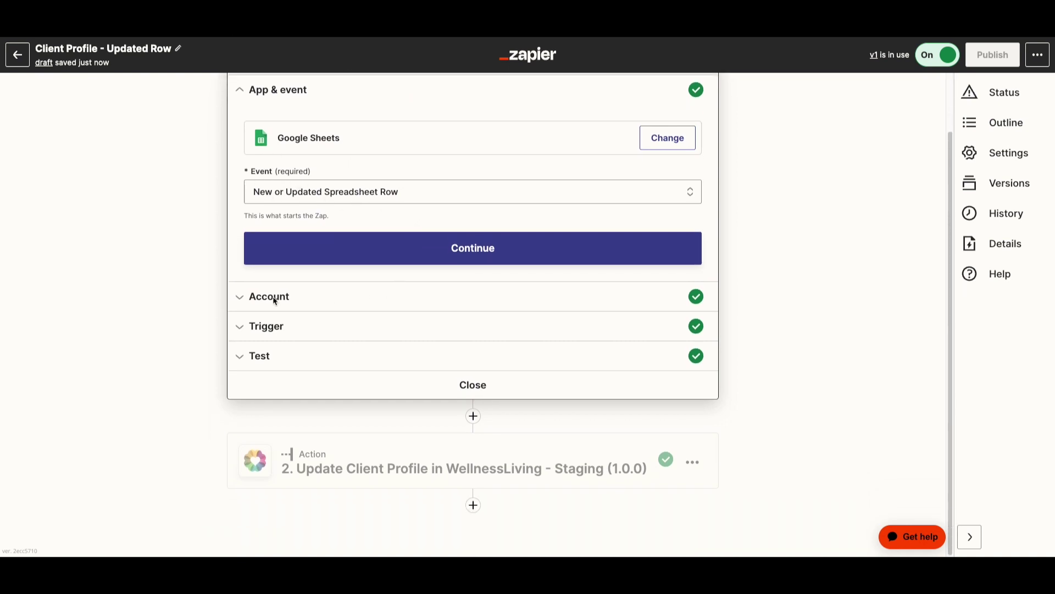
{"action": "left_click", "coordinate": [241, 301]}
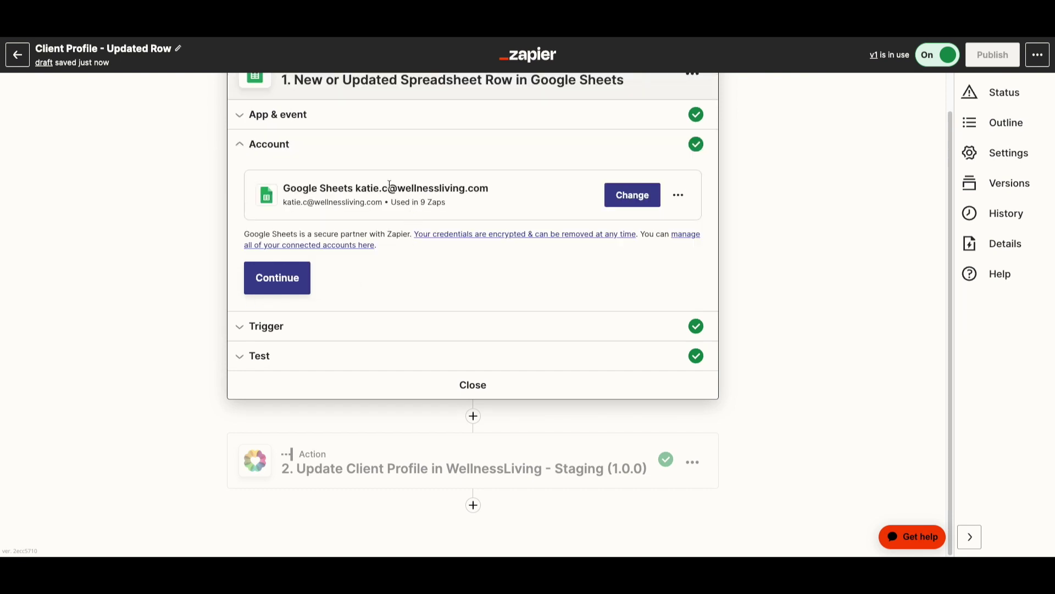
{"action": "left_click", "coordinate": [237, 327]}
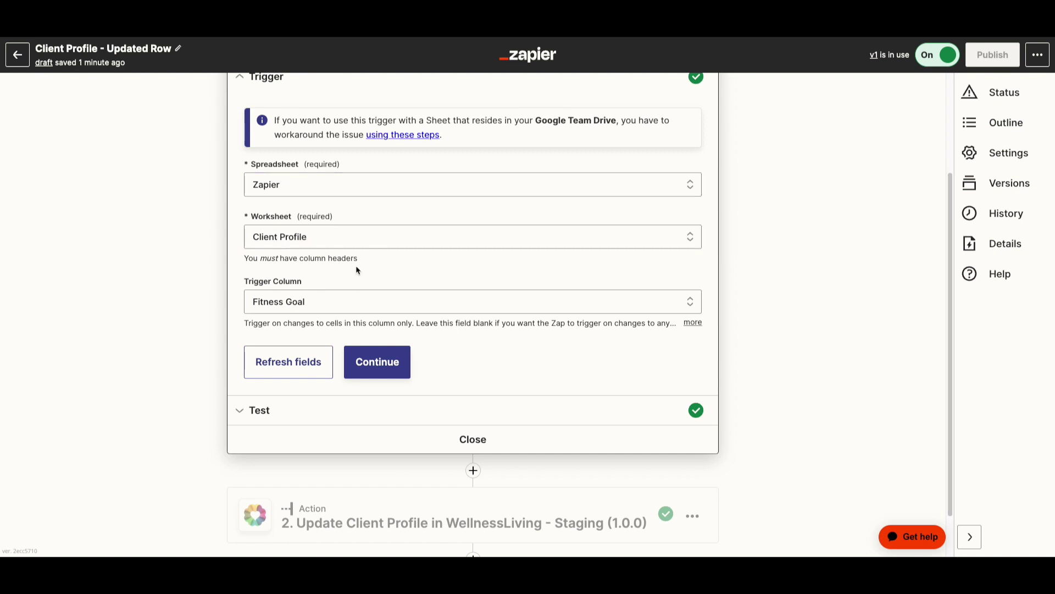
{"action": "scroll", "coordinate": [357, 269], "scroll_direction": "down", "scroll_amount": 1}
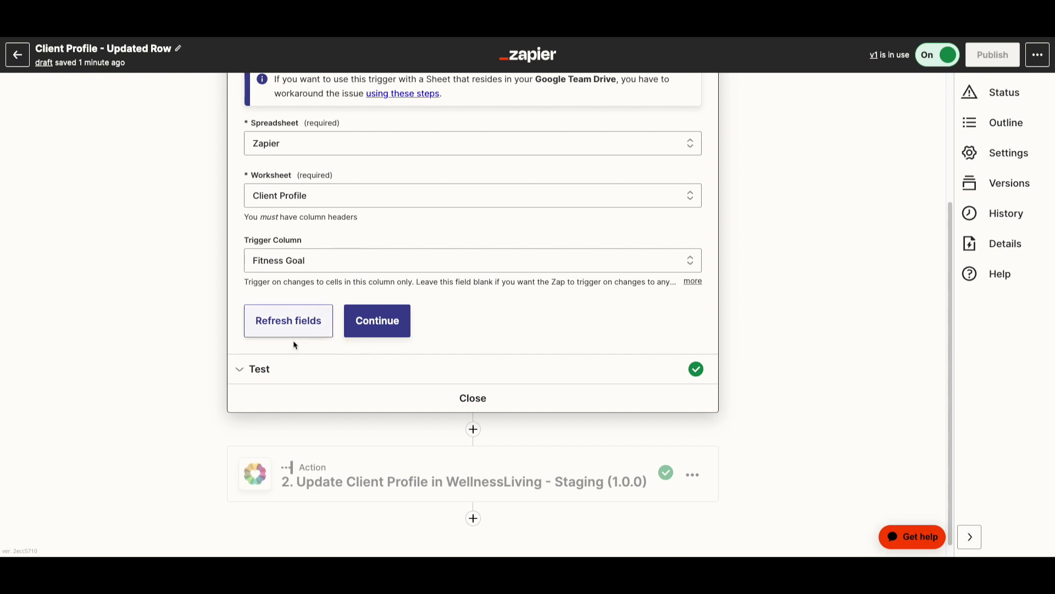
{"action": "left_click", "coordinate": [265, 369]}
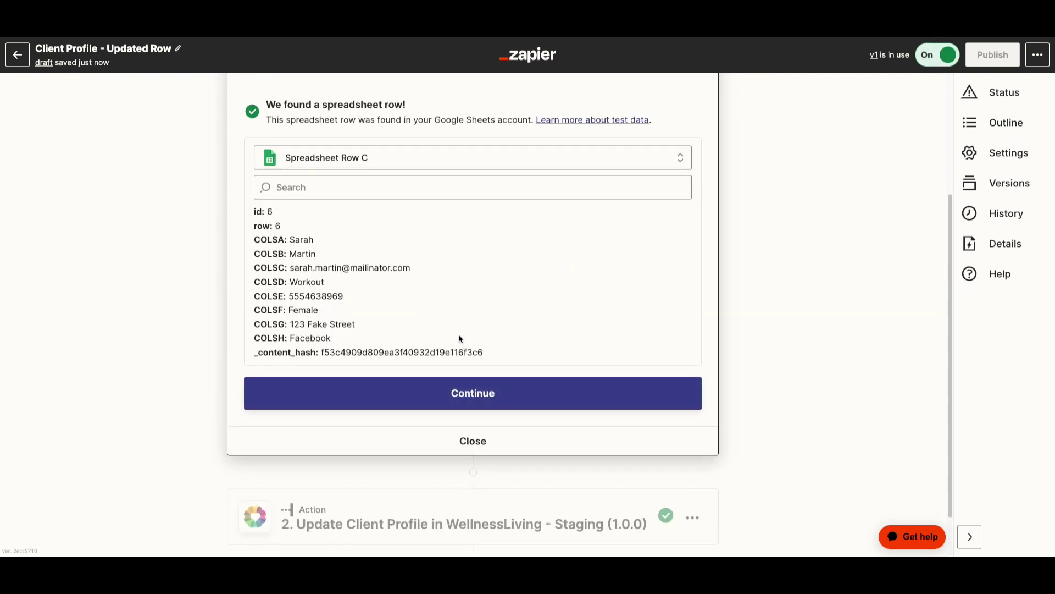
{"action": "scroll", "coordinate": [471, 329], "scroll_direction": "down", "scroll_amount": 1}
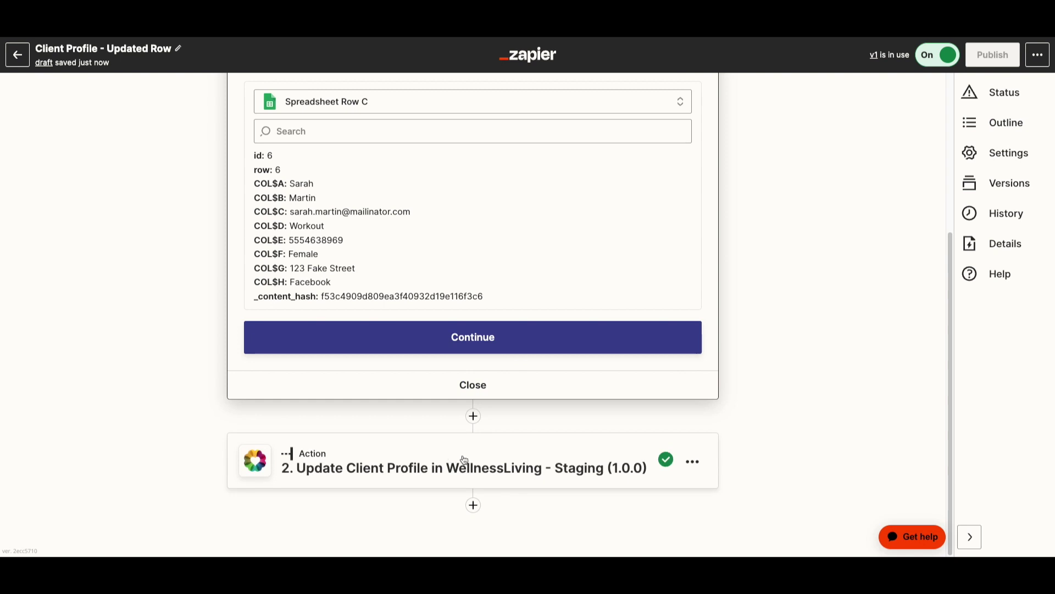
Step: Review the Update Client Profile action's event, WellnessLiving account and field mappings, and continue past its action settings
{"action": "left_click", "coordinate": [470, 462]}
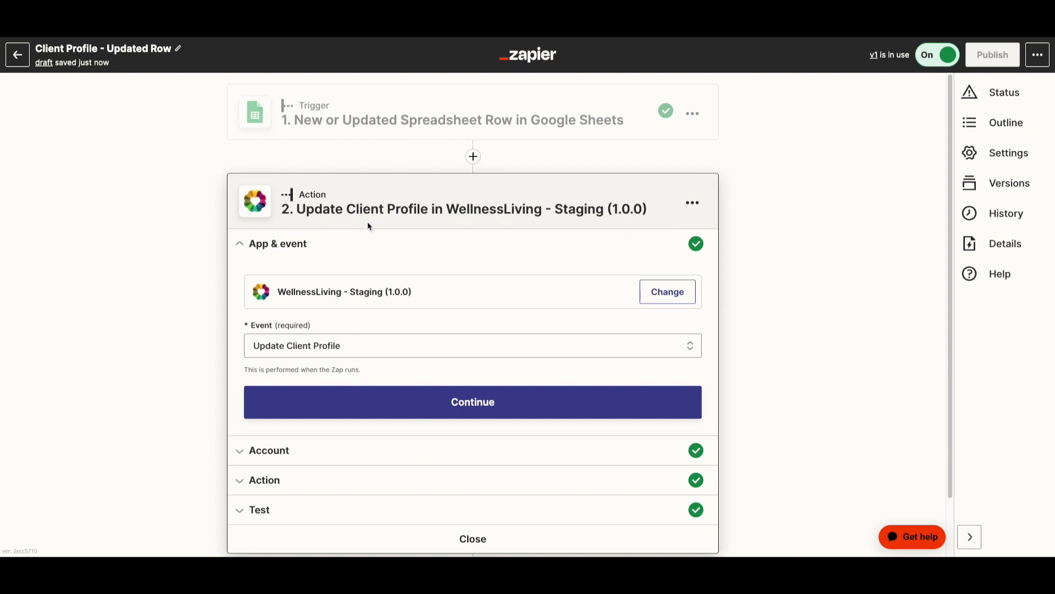
{"action": "scroll", "coordinate": [439, 275], "scroll_direction": "down", "scroll_amount": 2}
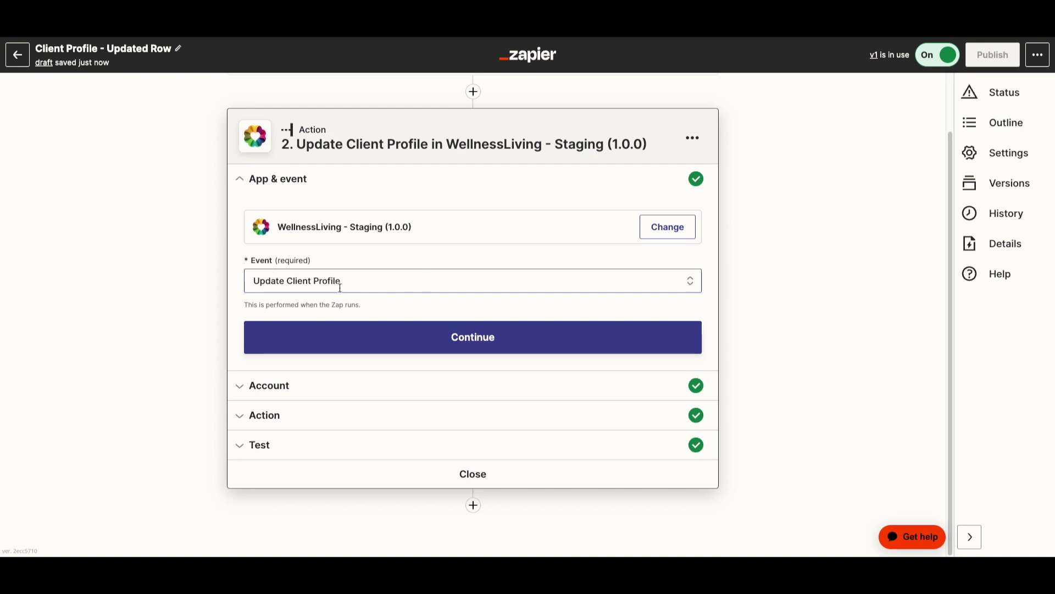
{"action": "left_click", "coordinate": [467, 337]}
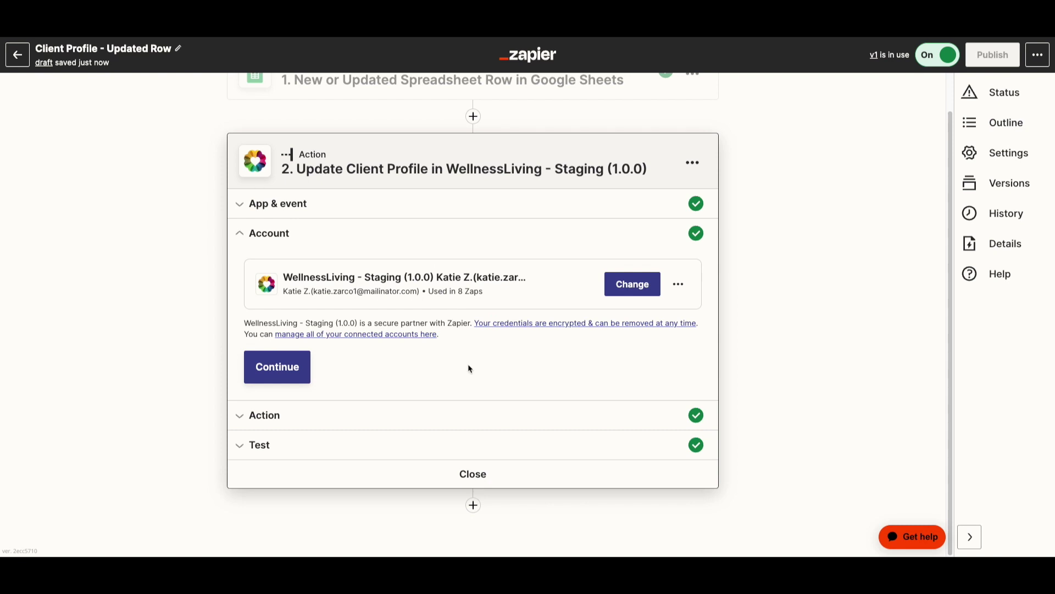
{"action": "left_click", "coordinate": [325, 421]}
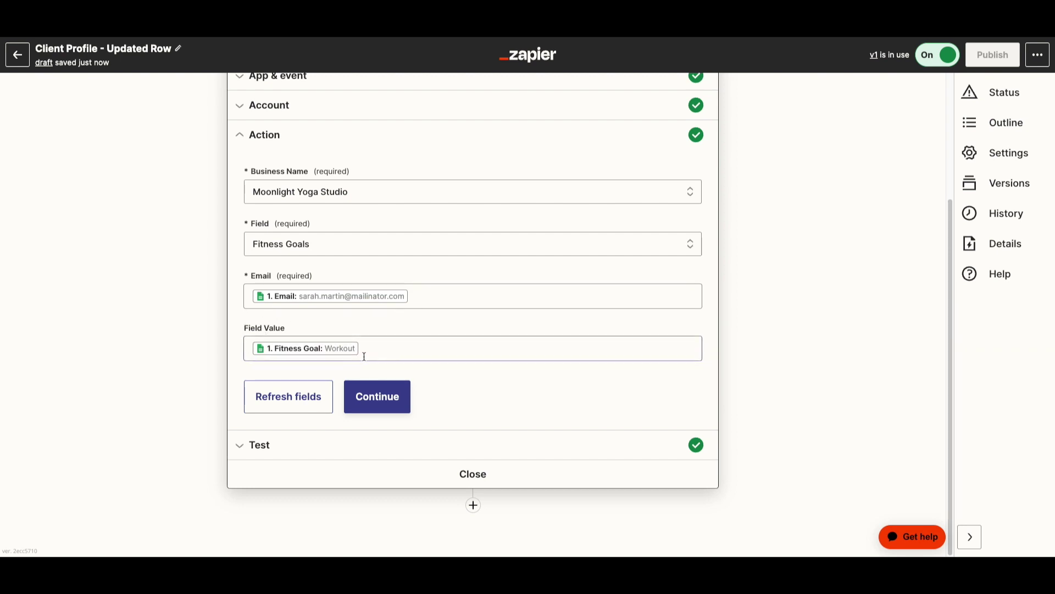
{"action": "left_click", "coordinate": [383, 408]}
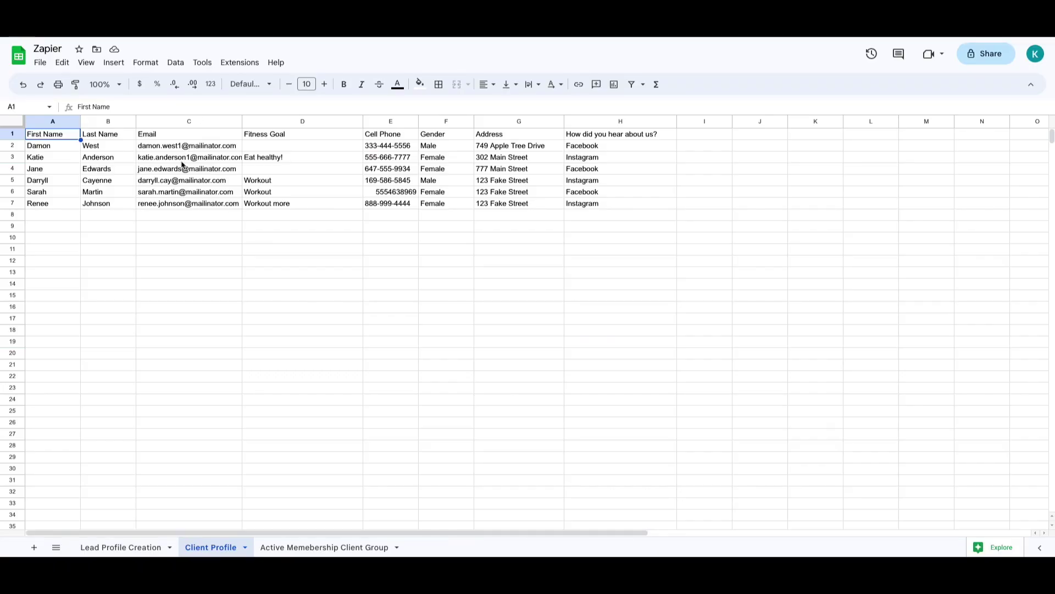
Step: Replace the Fitness Goal in cell D7 of the Client Profile worksheet with Nutrition, and go to that client's WellnessLiving profile to check it
{"action": "left_click", "coordinate": [276, 208]}
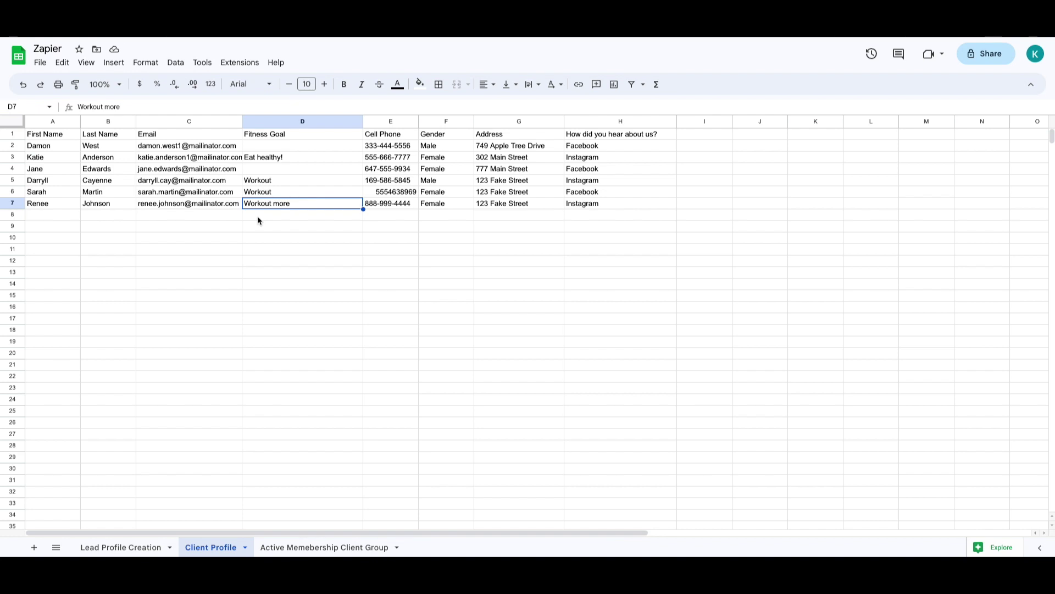
{"action": "key", "text": "Delete"}
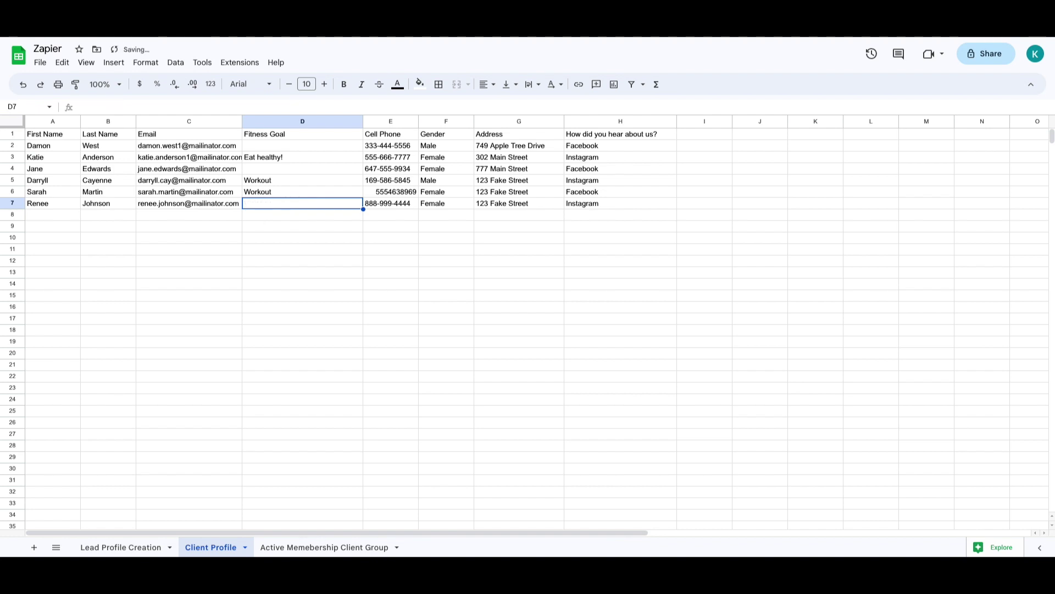
{"action": "type", "text": "Nutrition"}
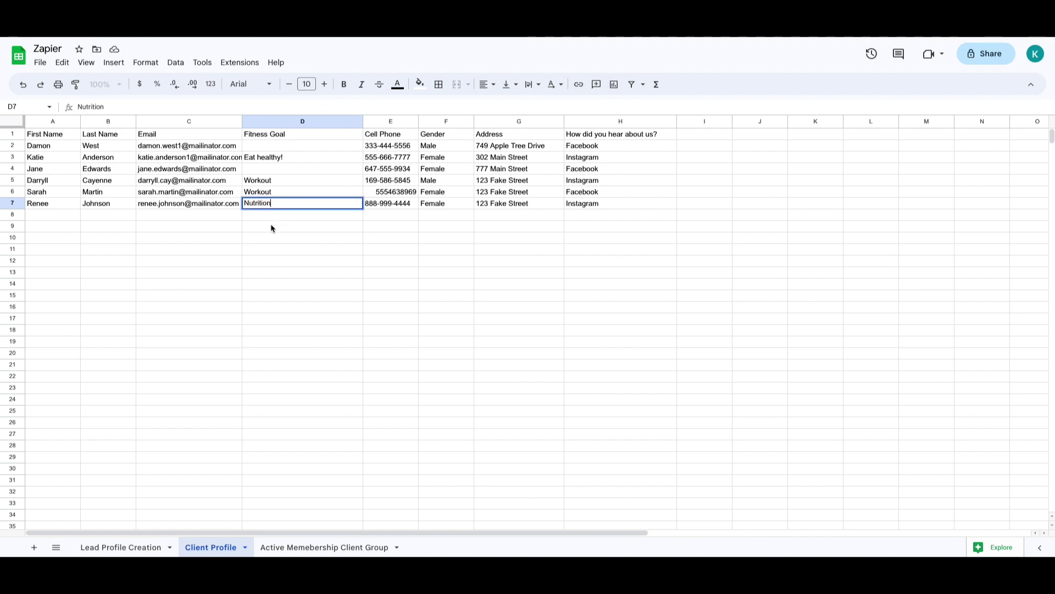
{"action": "left_click", "coordinate": [272, 225]}
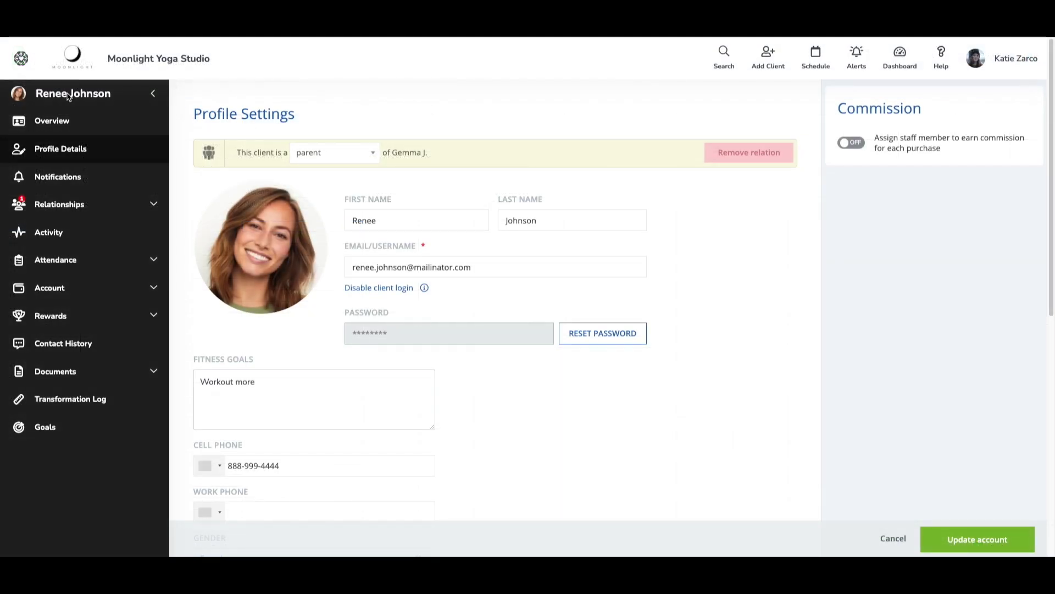
{"action": "left_click", "coordinate": [72, 55]}
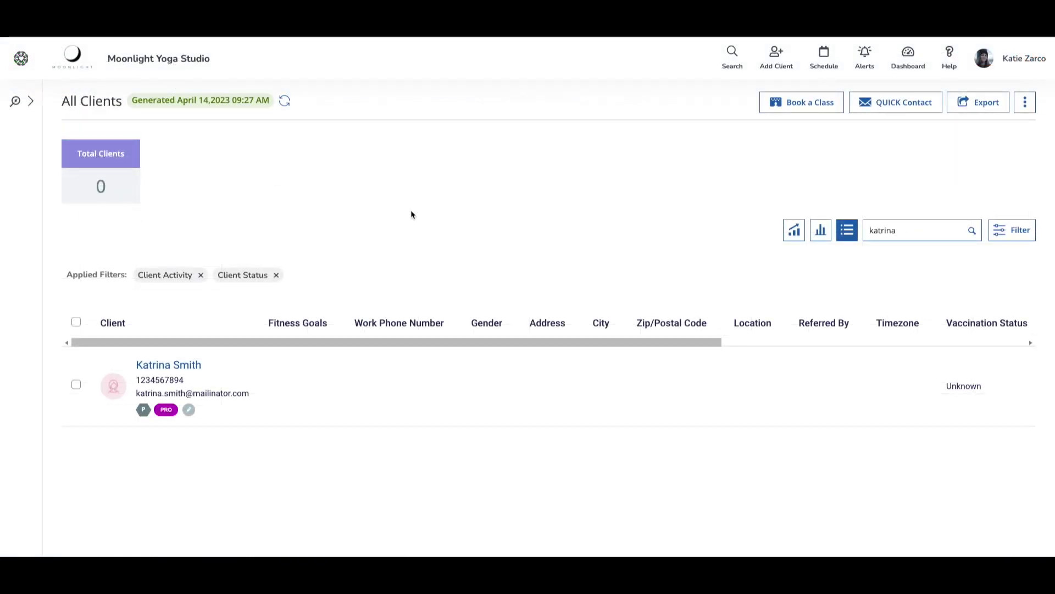
Step: Add the client listed in the All Clients report to the Active Memberships group
{"action": "left_click", "coordinate": [76, 385]}
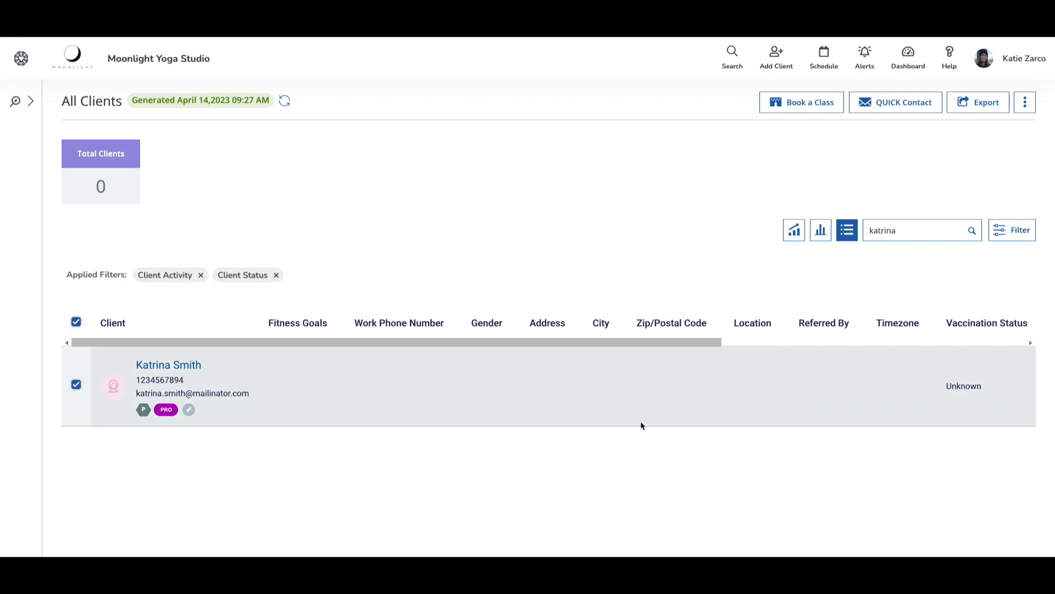
{"action": "left_click", "coordinate": [1025, 102]}
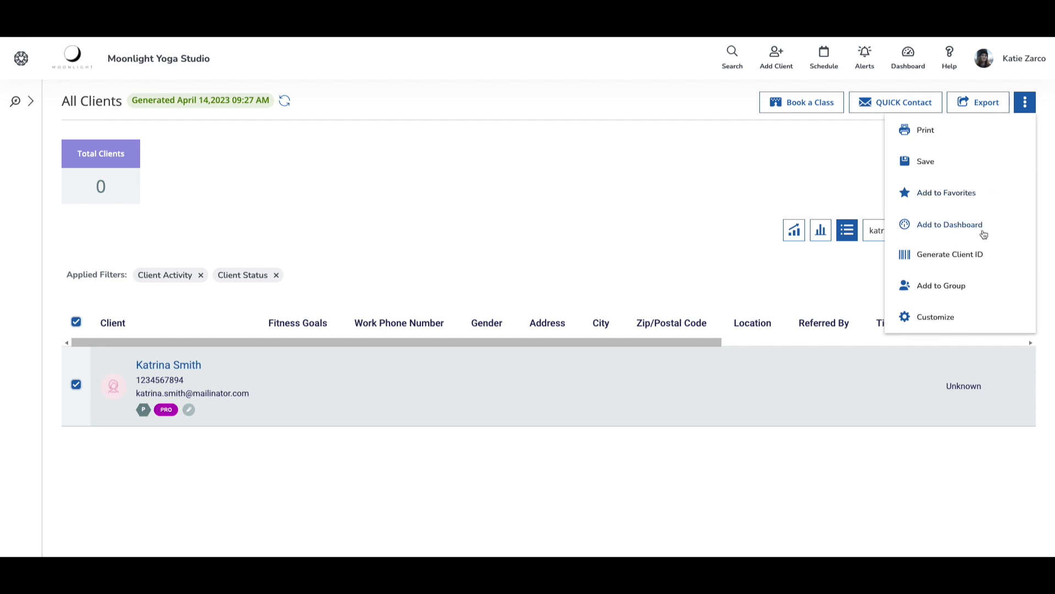
{"action": "left_click", "coordinate": [934, 287]}
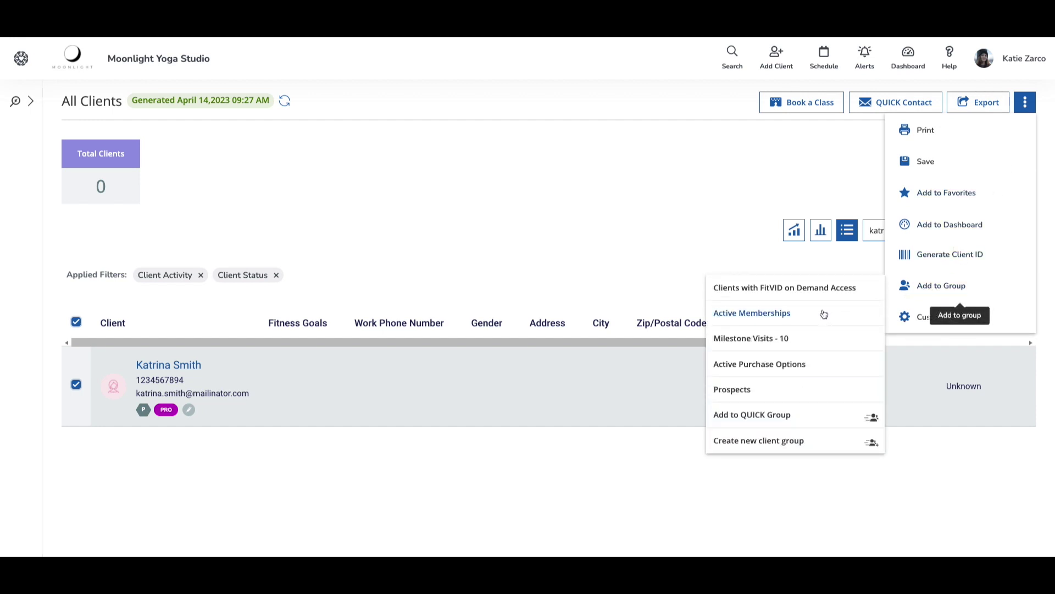
{"action": "left_click", "coordinate": [735, 314]}
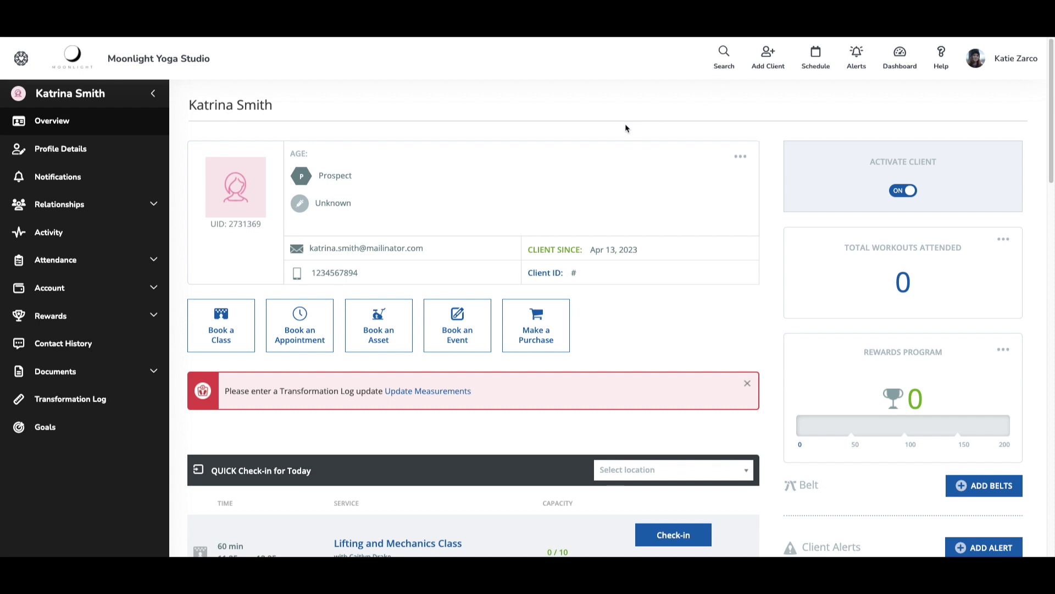
Step: On the client's profile overview, remove Active Memberships from the client's groups and save the change
{"action": "left_click", "coordinate": [740, 158]}
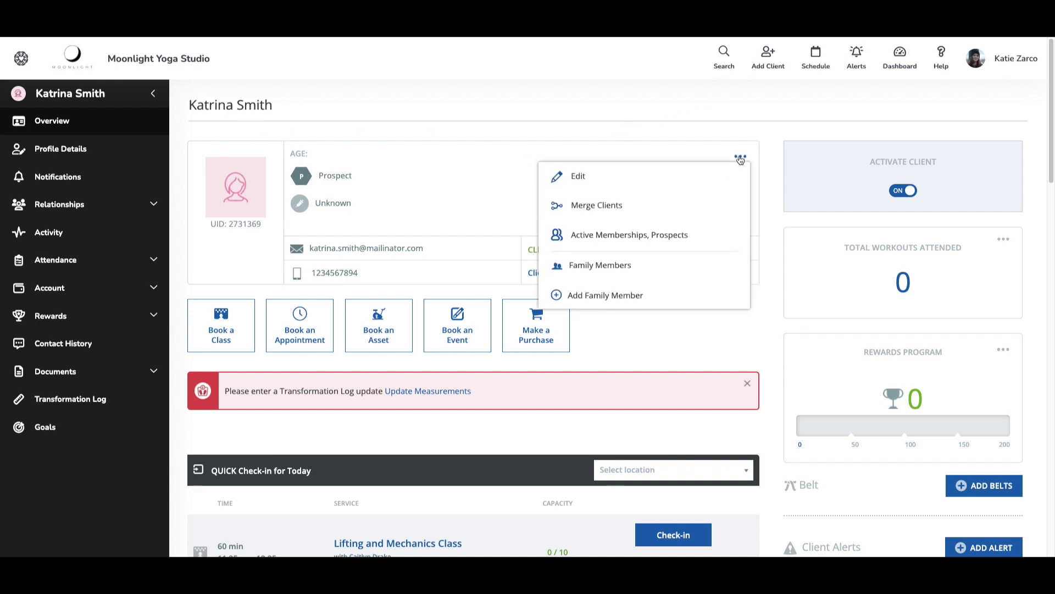
{"action": "left_click", "coordinate": [701, 235]}
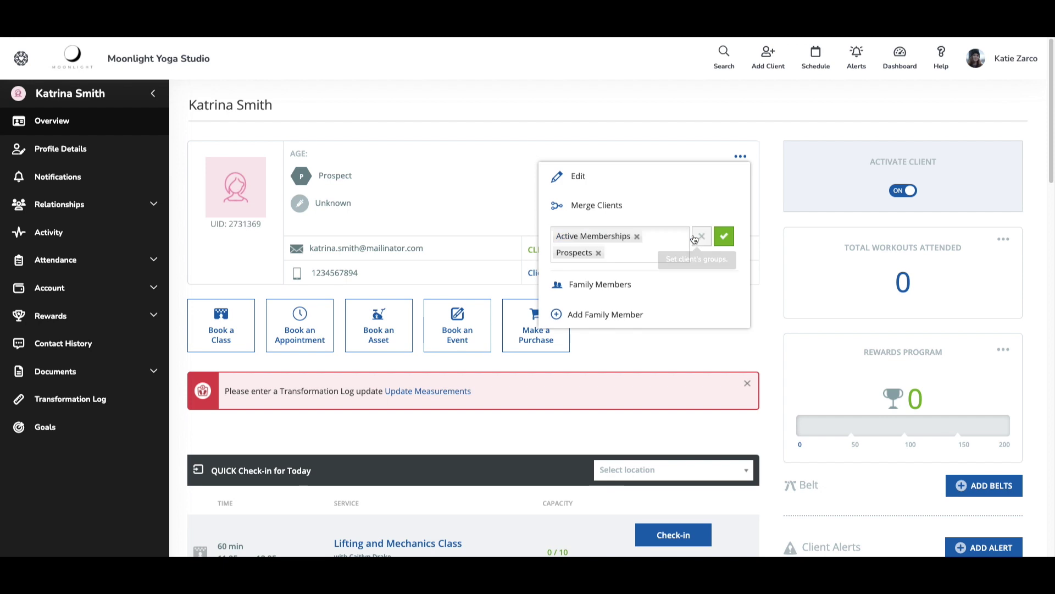
{"action": "left_click", "coordinate": [637, 237]}
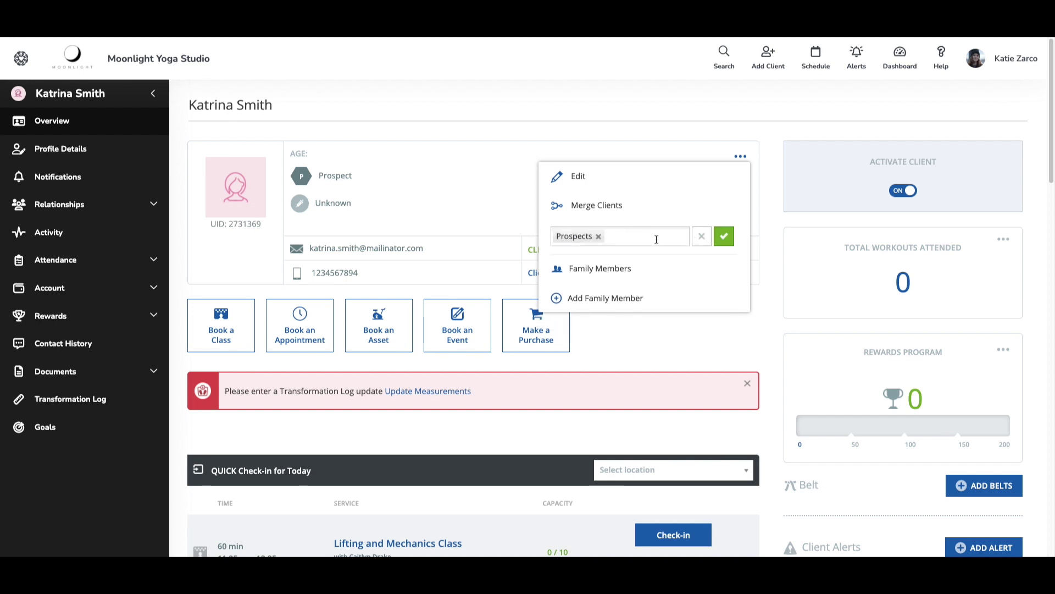
{"action": "left_click", "coordinate": [723, 237]}
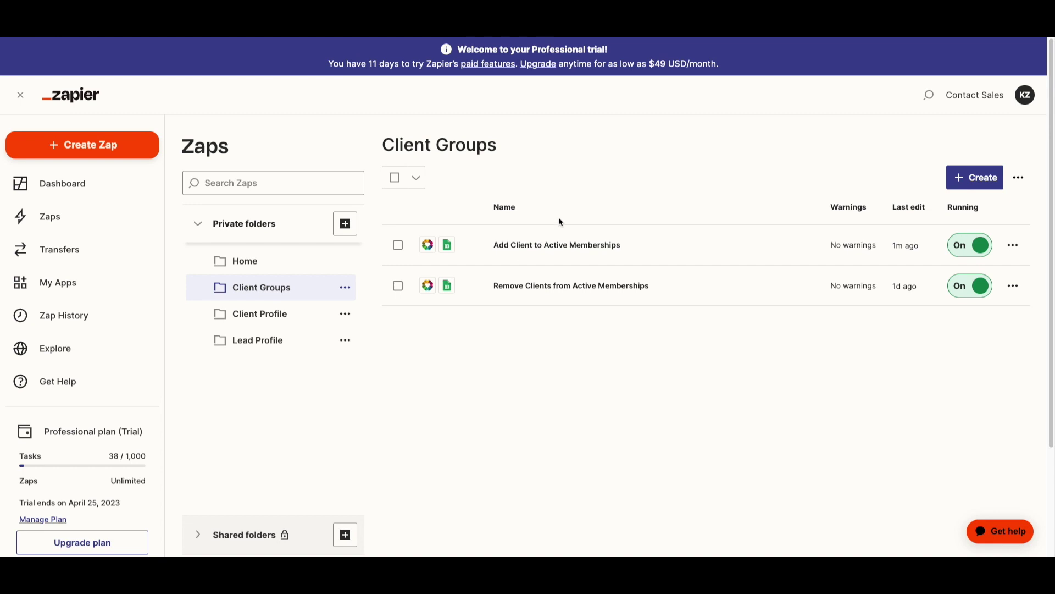
Step: In Zapier, review the trigger and action of the Add Client to Active Memberships Zap, and open the Remove Clients from Active Memberships Zap
{"action": "left_click", "coordinate": [551, 245]}
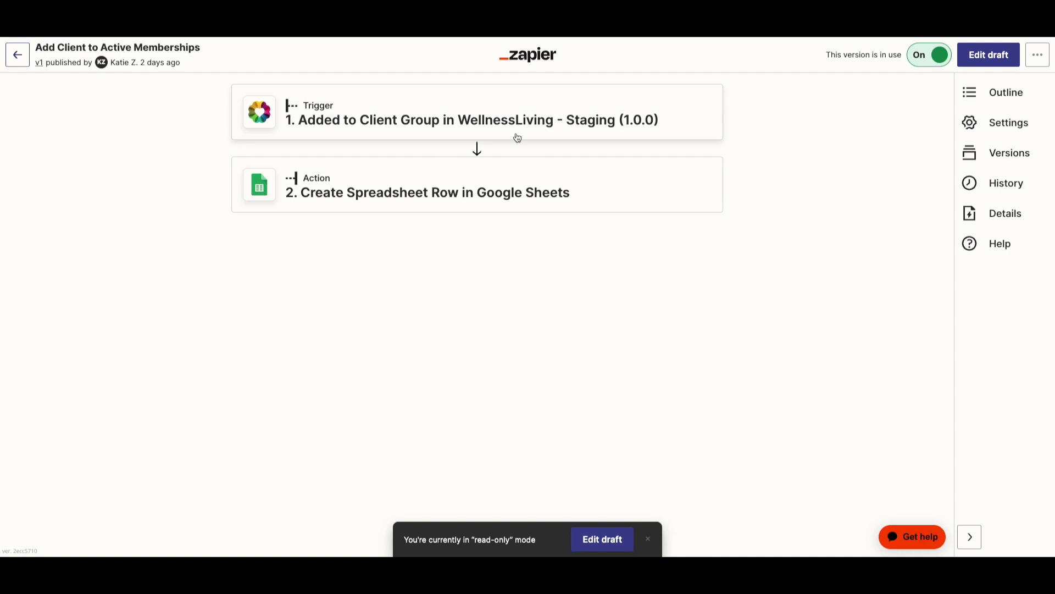
{"action": "left_click", "coordinate": [431, 207]}
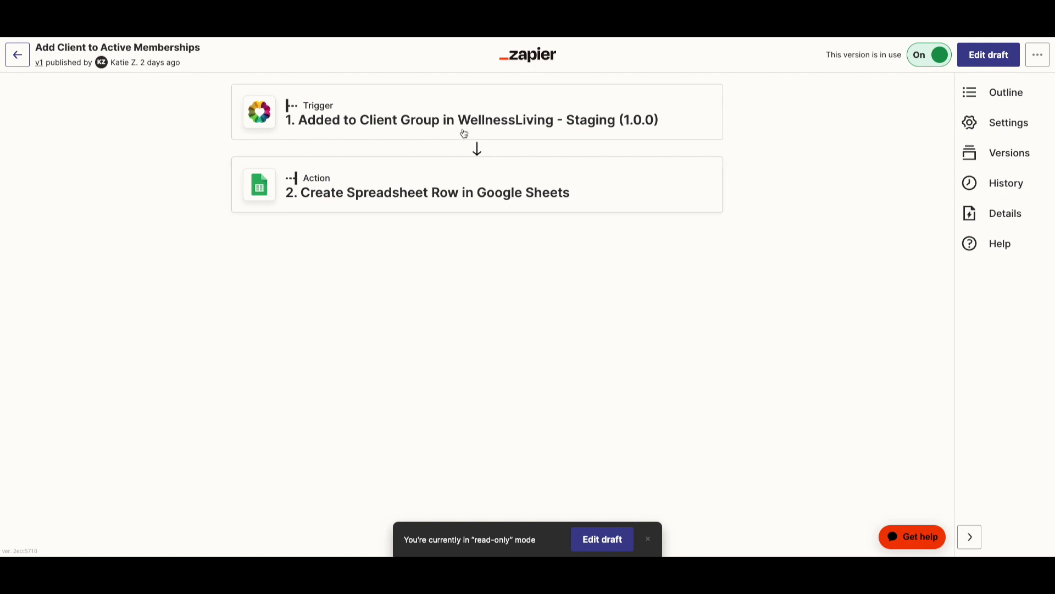
{"action": "left_click", "coordinate": [26, 63]}
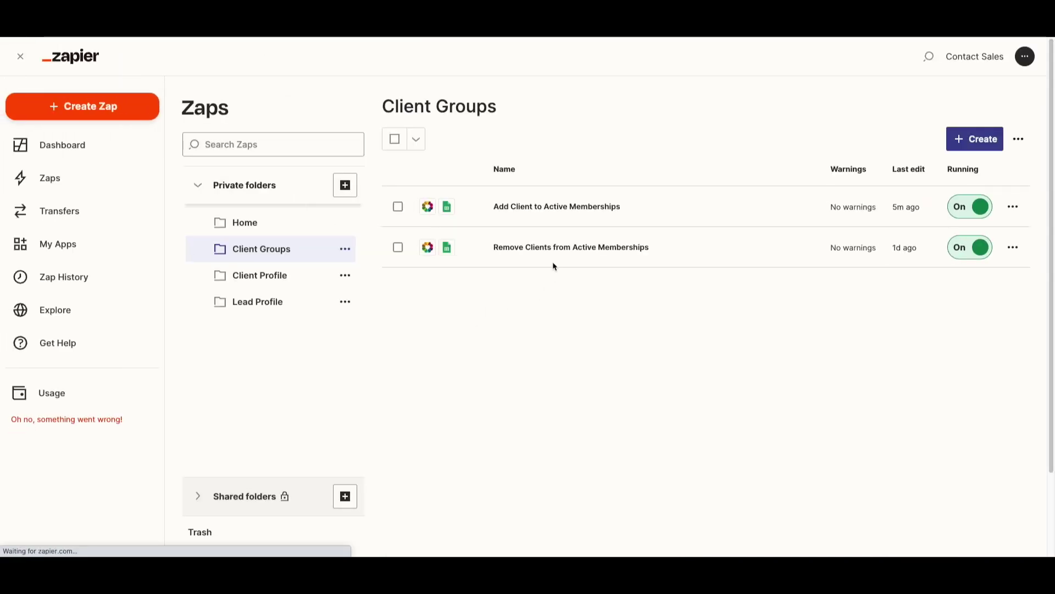
{"action": "left_click", "coordinate": [547, 249]}
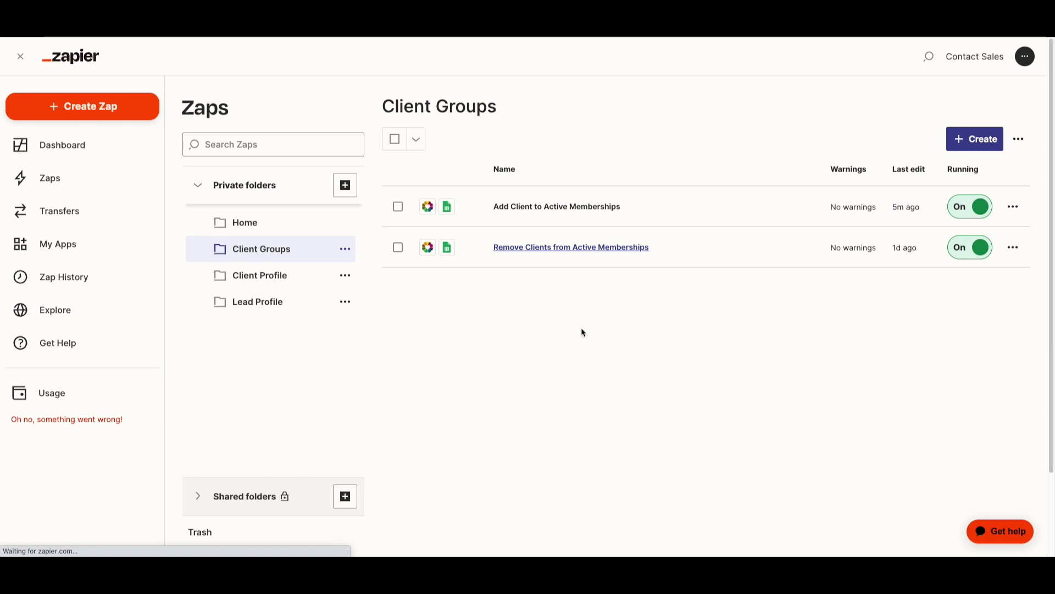